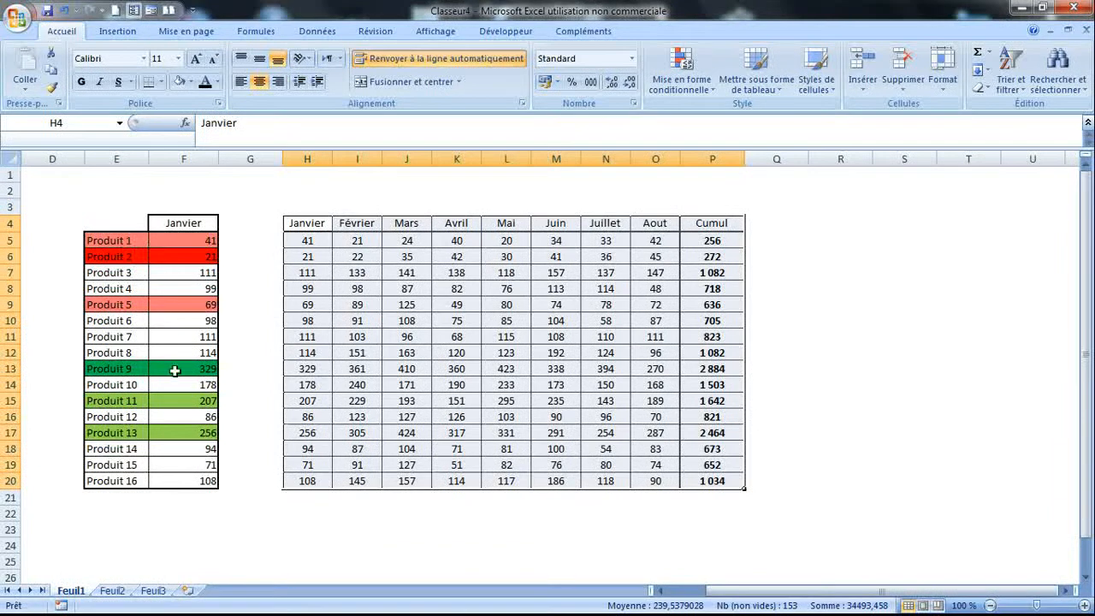
# Examine the month selector in F4 and the colour-highlighted product rows in E5:F20
pyautogui.click(206, 224)
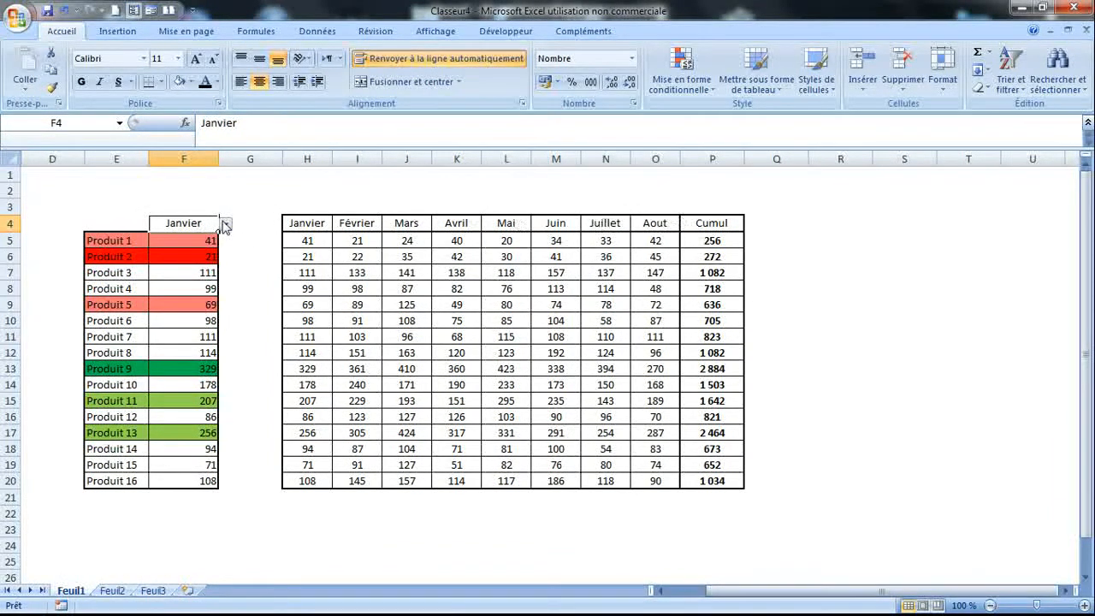
pyautogui.click(226, 223)
pyautogui.click(258, 209)
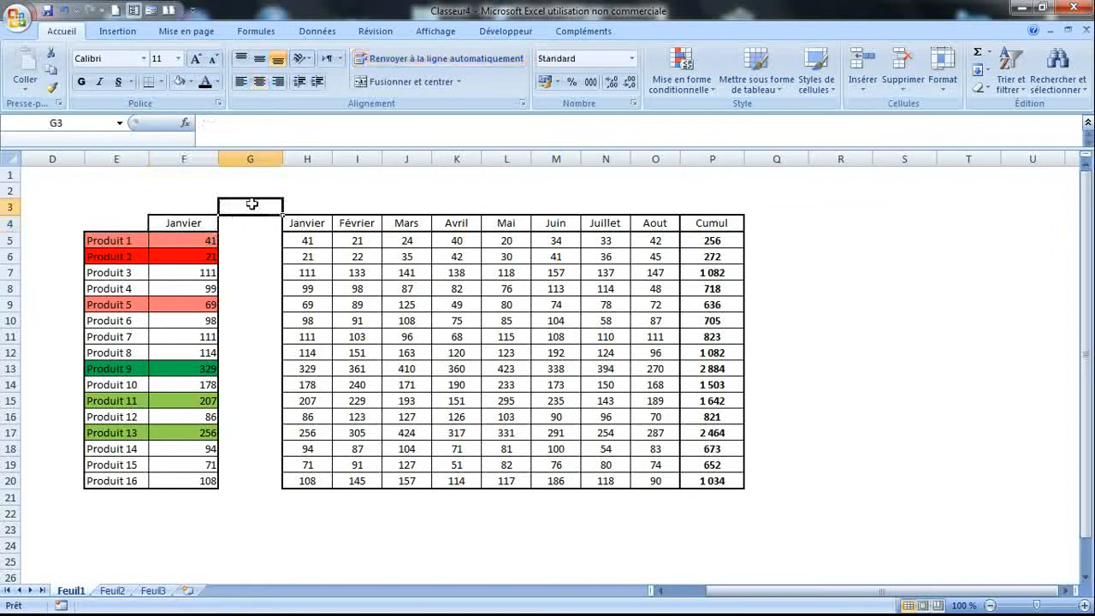
pyautogui.moveTo(137, 240); pyautogui.dragTo(198, 484)
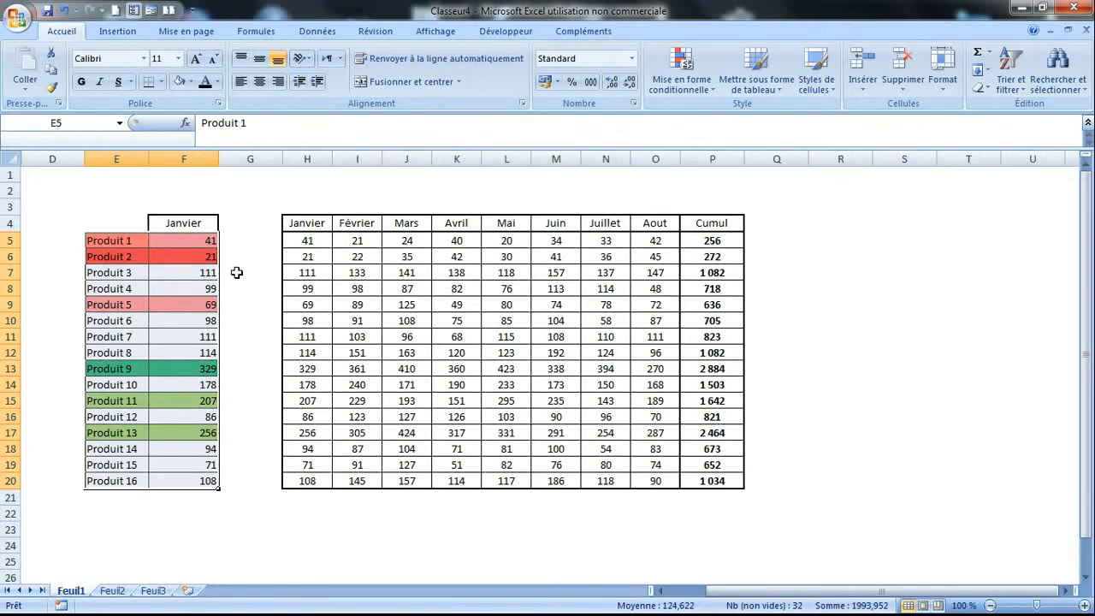
pyautogui.click(126, 224)
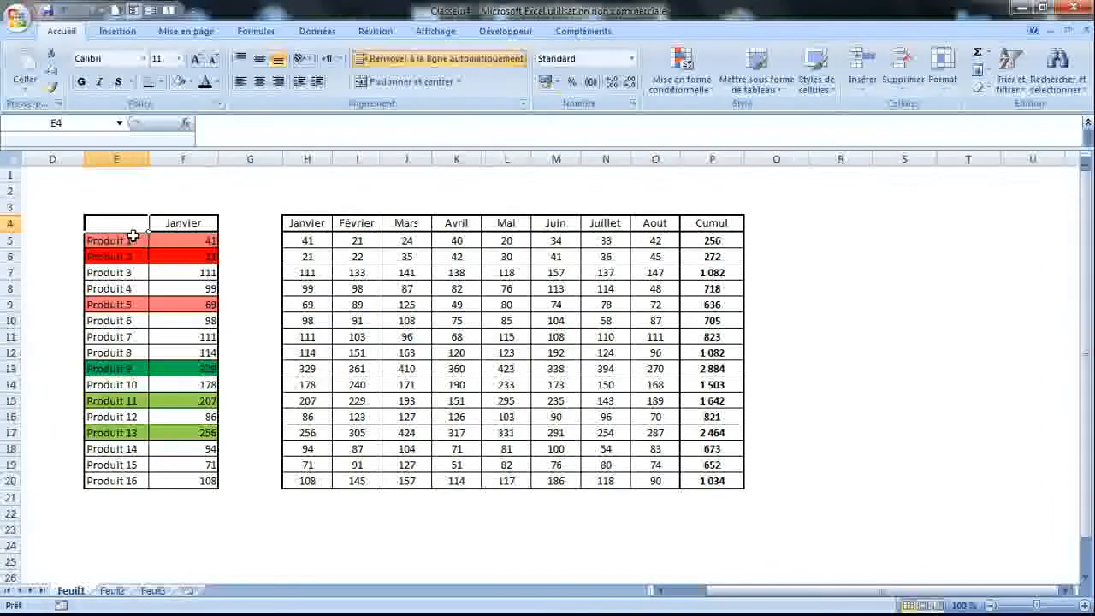
pyautogui.moveTo(133, 241); pyautogui.dragTo(197, 314)
pyautogui.moveTo(133, 369); pyautogui.dragTo(195, 433)
pyautogui.click(243, 368)
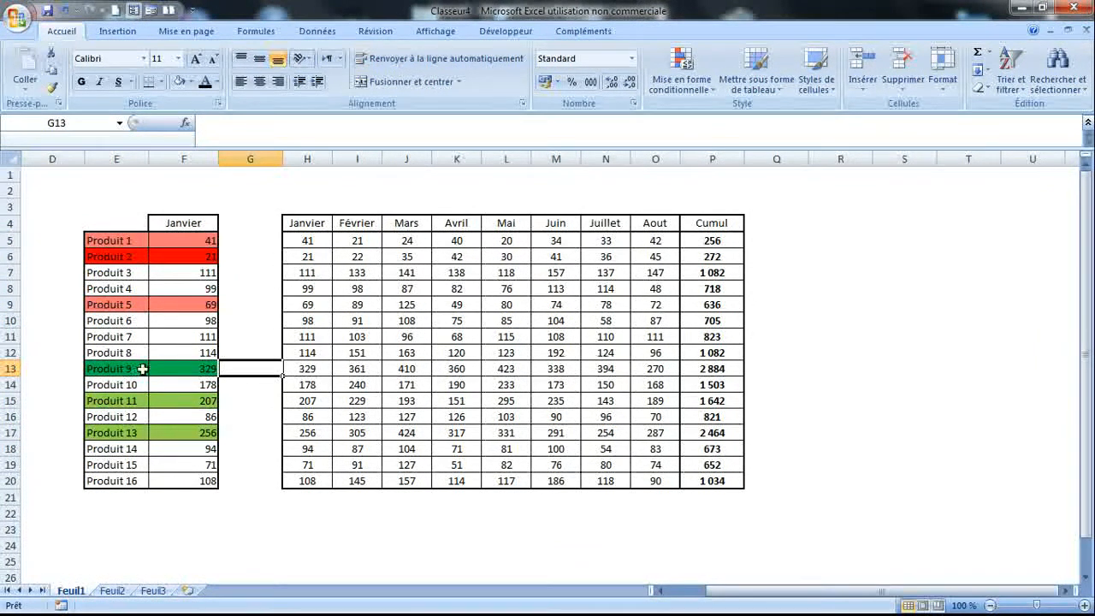
pyautogui.moveTo(97, 255); pyautogui.dragTo(207, 254)
pyautogui.click(229, 220)
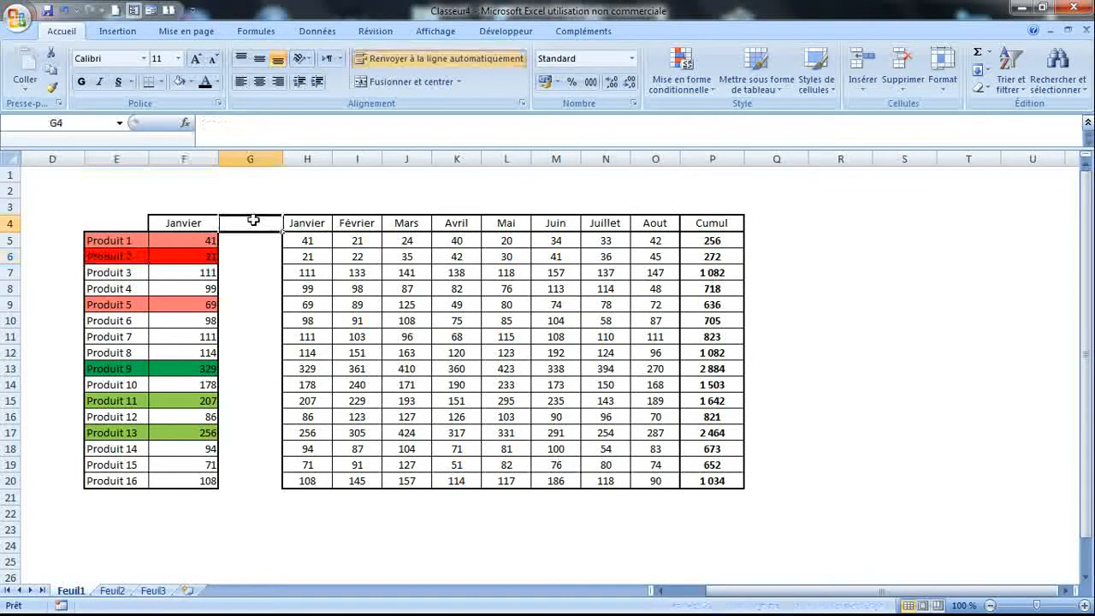
# Try several months in the F4 drop-down list, including Mai and Juillet, and finish on Avril
pyautogui.click(209, 223)
pyautogui.click(225, 224)
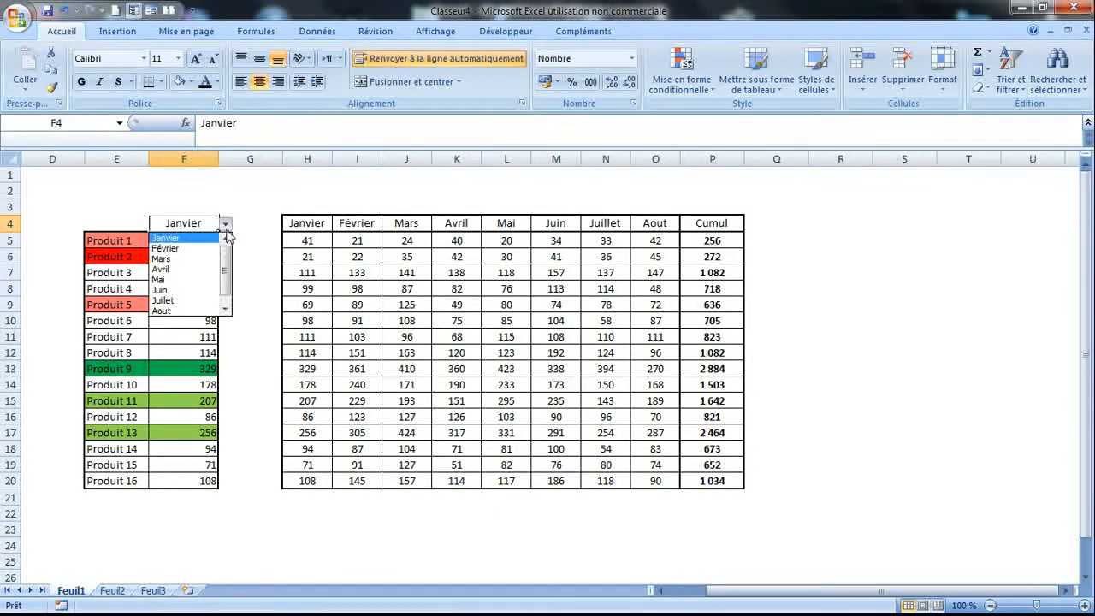
pyautogui.click(224, 299)
pyautogui.click(183, 310)
pyautogui.click(225, 223)
pyautogui.click(208, 269)
pyautogui.click(225, 223)
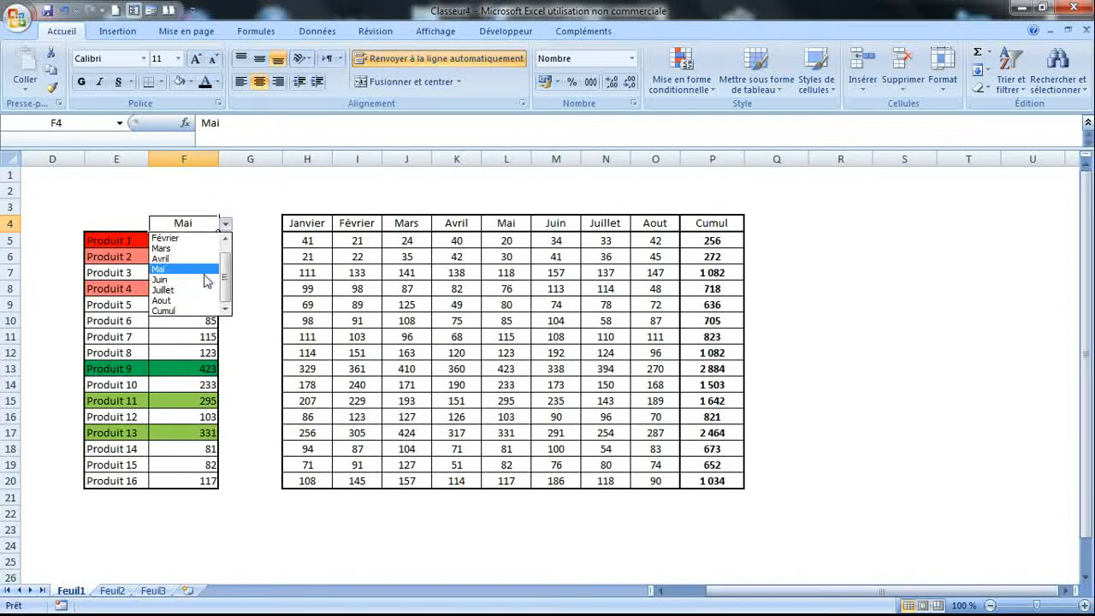
pyautogui.click(205, 290)
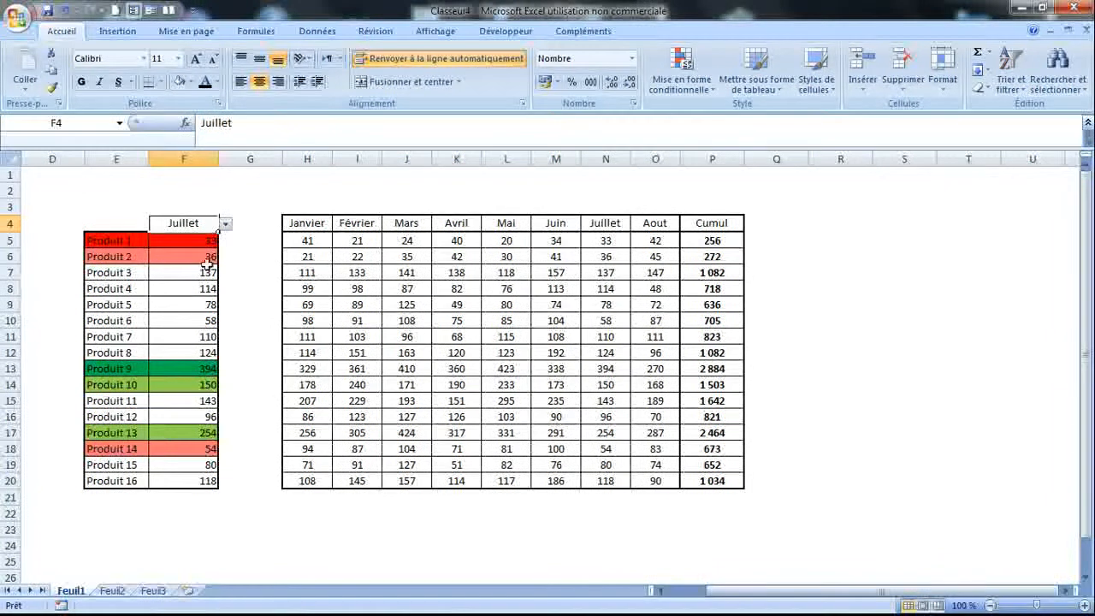
pyautogui.click(225, 223)
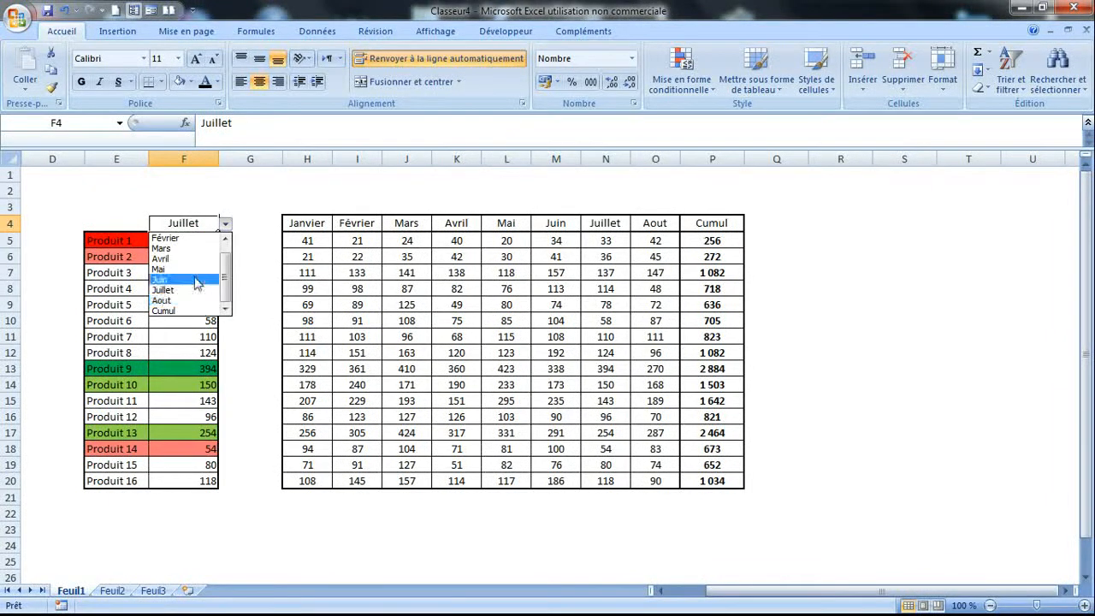
pyautogui.click(190, 263)
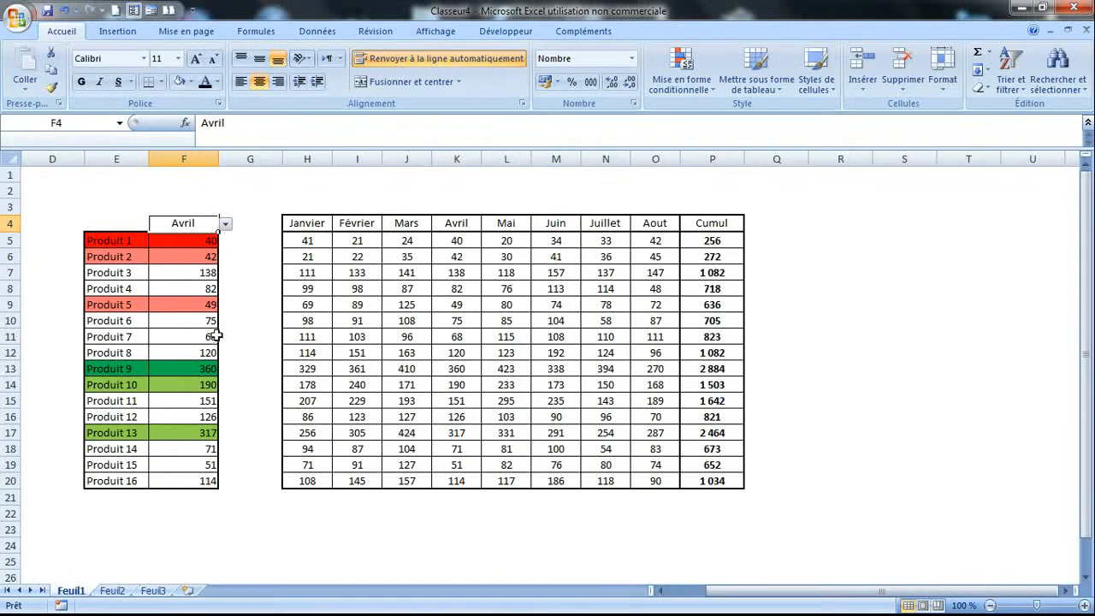
pyautogui.click(209, 255)
pyautogui.click(275, 270)
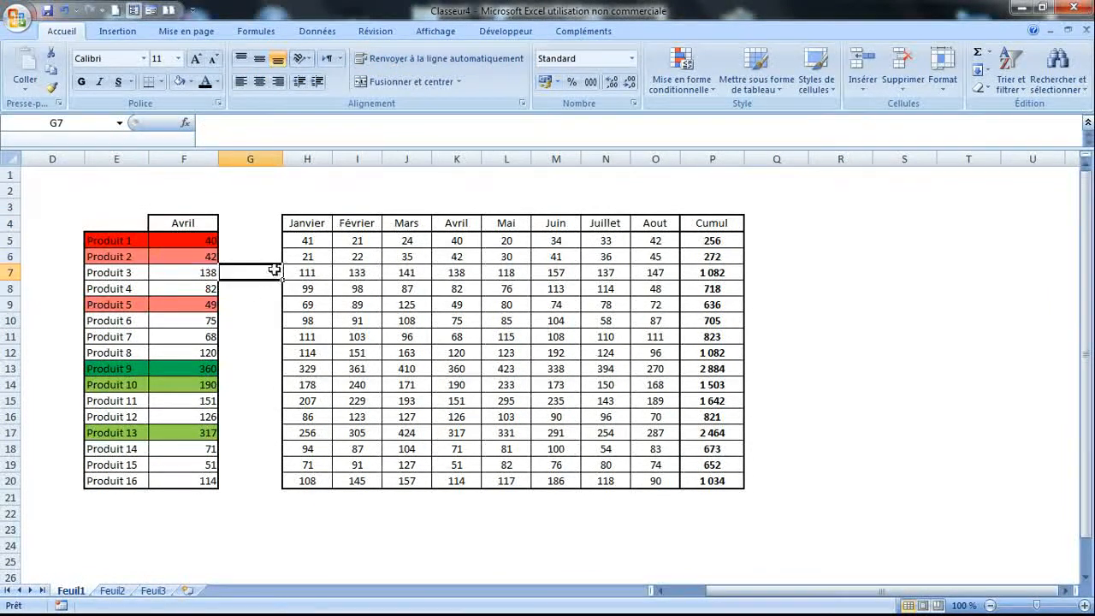
# Unhide the hidden columns A to C beside column D
pyautogui.click(52, 159)
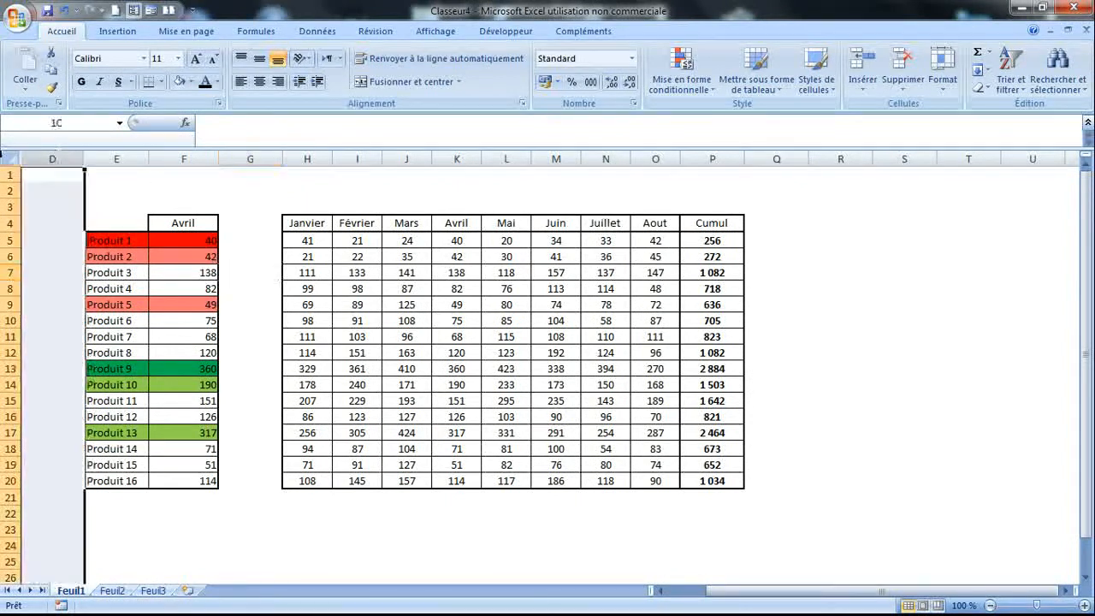
pyautogui.rightClick(49, 184)
pyautogui.click(90, 378)
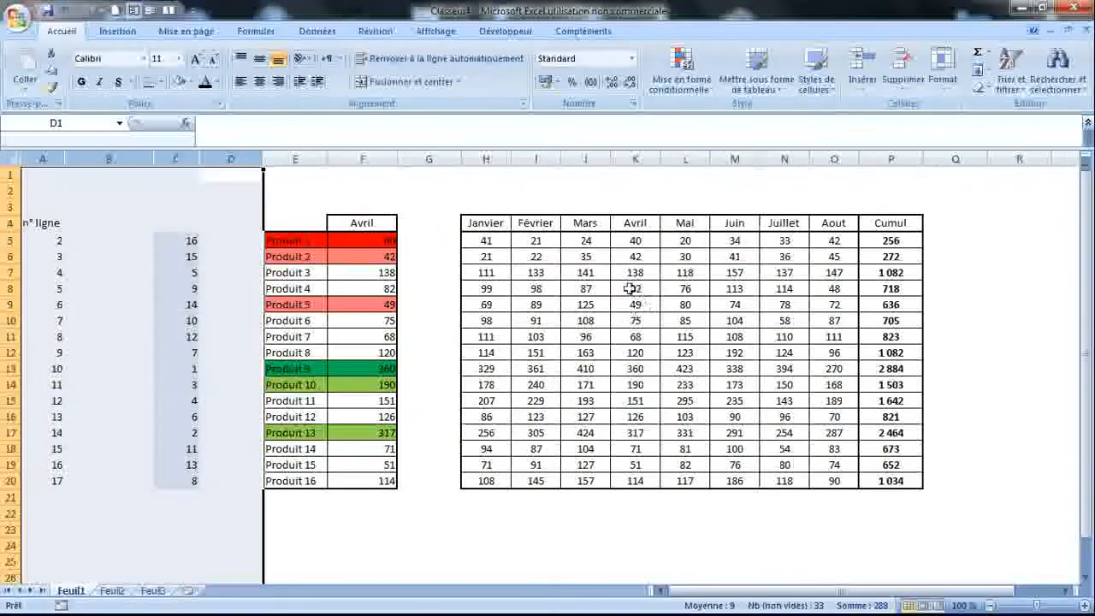
pyautogui.click(387, 224)
pyautogui.click(501, 254)
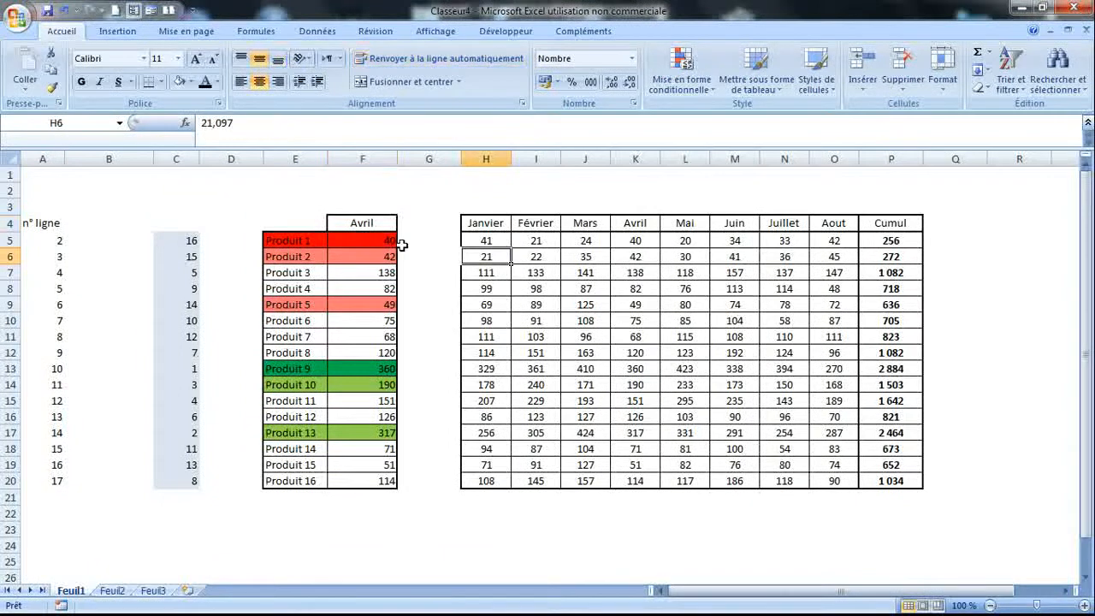
pyautogui.moveTo(495, 220); pyautogui.dragTo(951, 255)
pyautogui.click(737, 240)
pyautogui.click(637, 177)
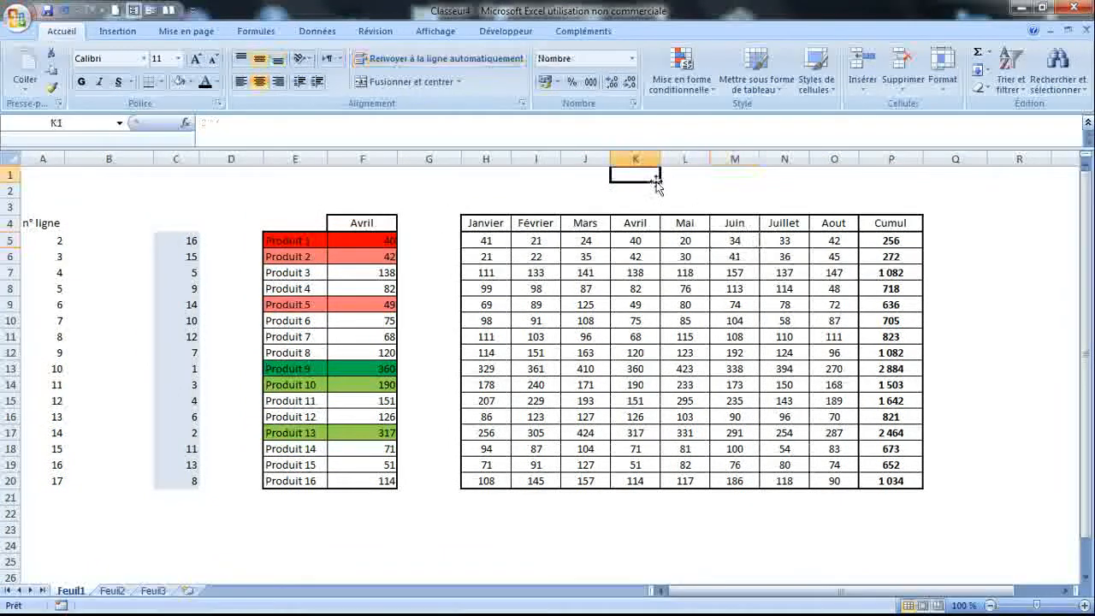
# Enter the header "rang" in cell C4 above the rank column
pyautogui.click(196, 218)
pyautogui.write('rang')
pyautogui.press('Return')
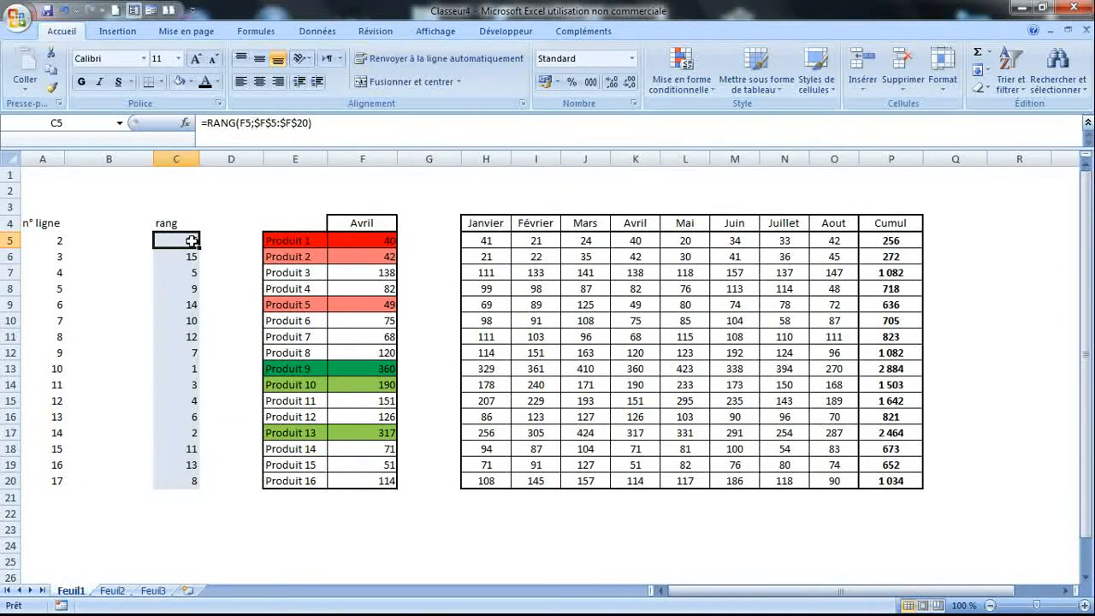
# Examine the RANG formula in C5 and the rank values below it in column C
pyautogui.press('F2')
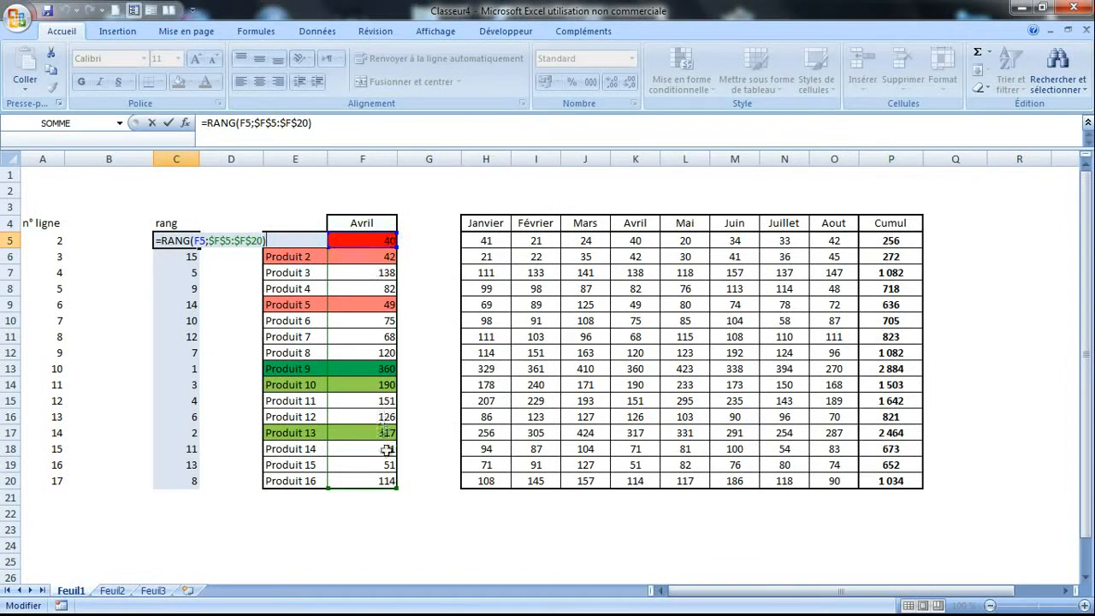
pyautogui.press('Escape')
pyautogui.moveTo(188, 241); pyautogui.dragTo(189, 495)
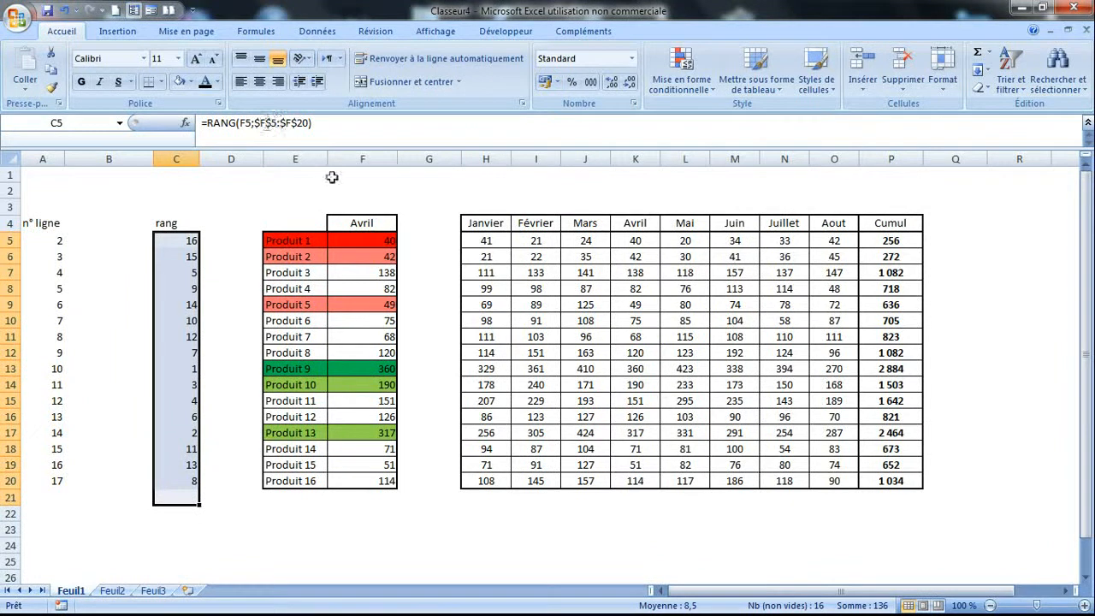
pyautogui.click(224, 225)
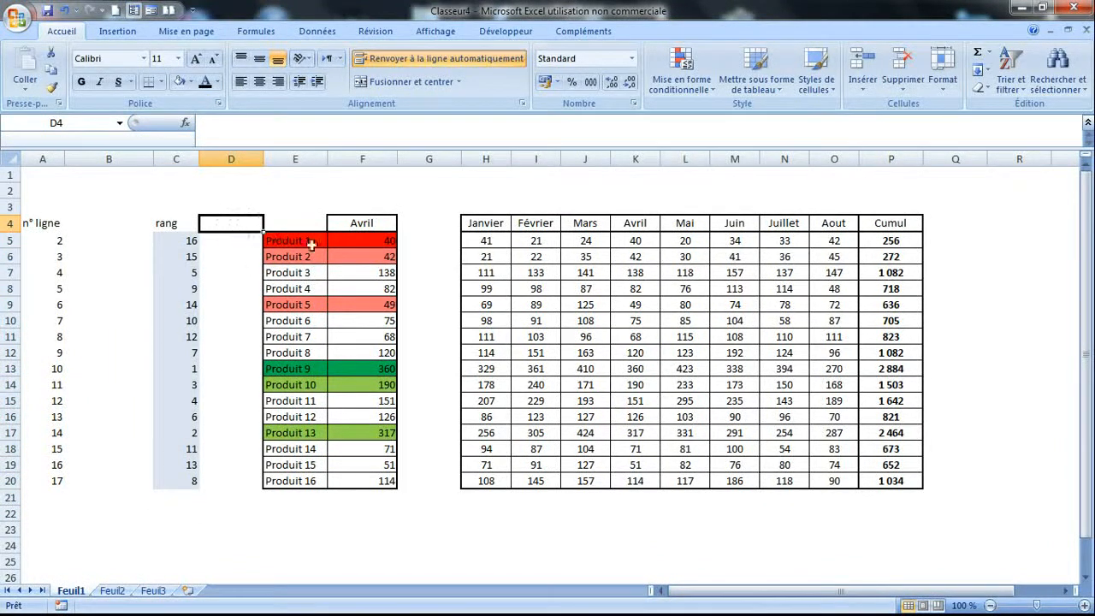
# Clear the conditional formatting rules from the product and value cells E5:F20
pyautogui.moveTo(310, 242); pyautogui.dragTo(393, 489)
pyautogui.click(680, 86)
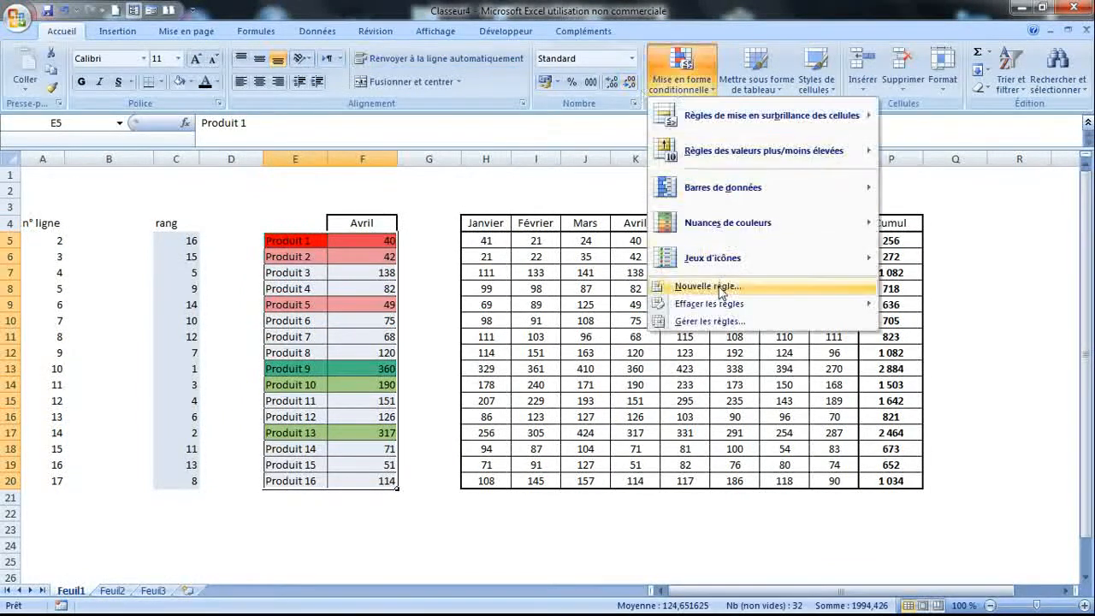
pyautogui.moveTo(728, 311)
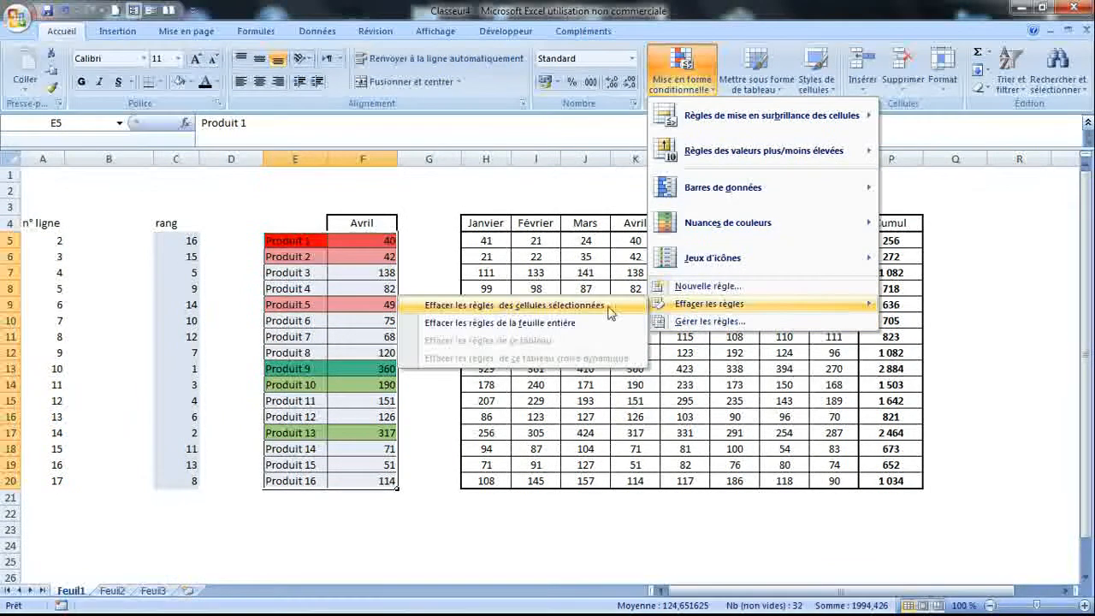
pyautogui.click(513, 305)
pyautogui.click(292, 206)
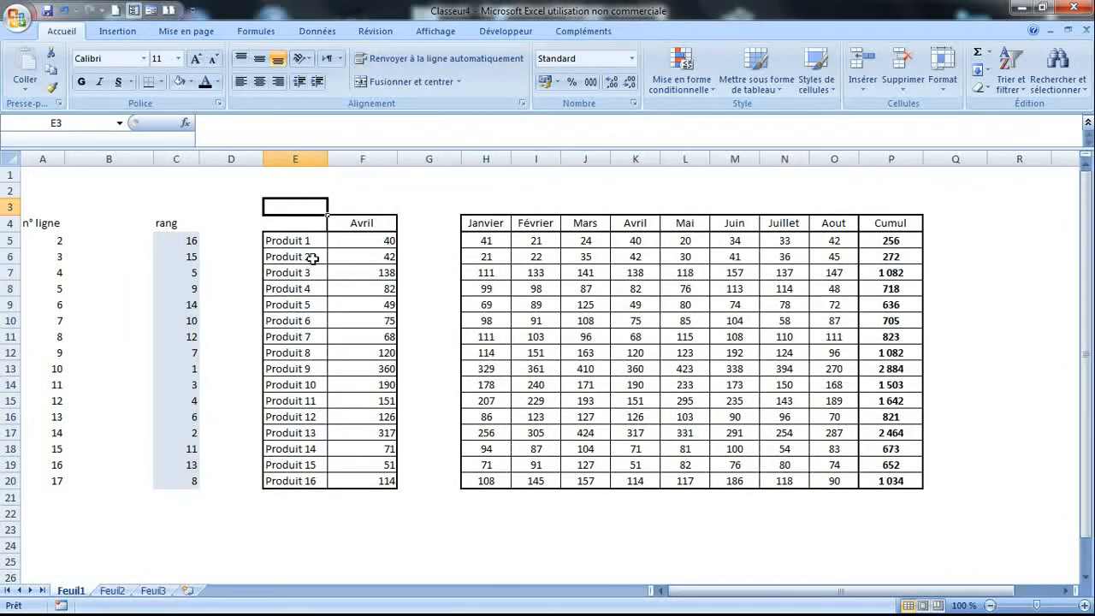
# Create a formula-based conditional formatting rule for E5:F20 with the formula =$C5=1
pyautogui.moveTo(309, 241); pyautogui.dragTo(388, 478)
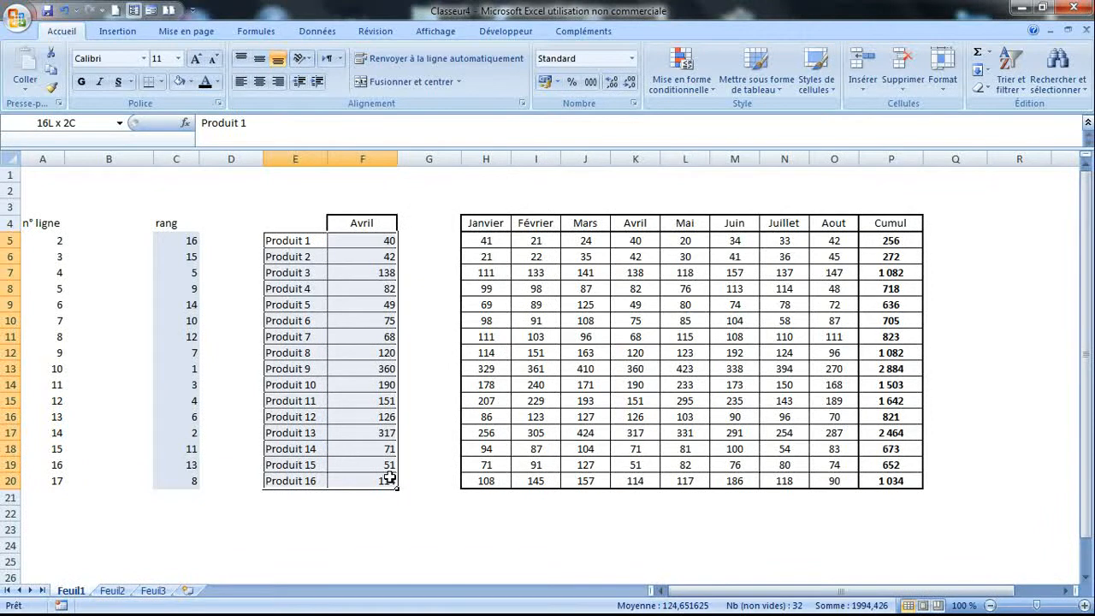
pyautogui.click(680, 72)
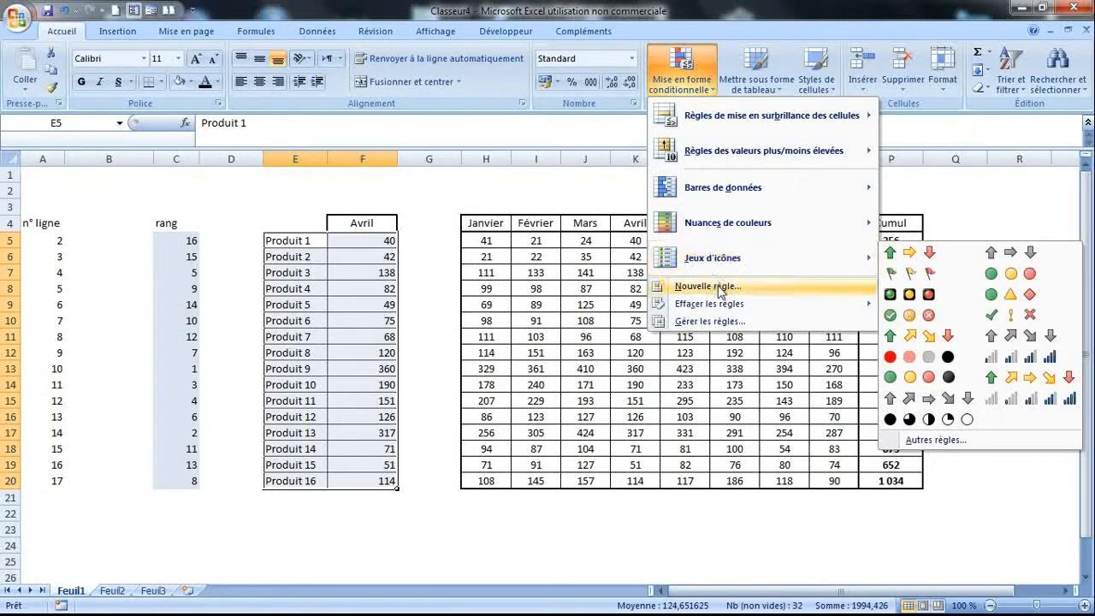
pyautogui.click(710, 288)
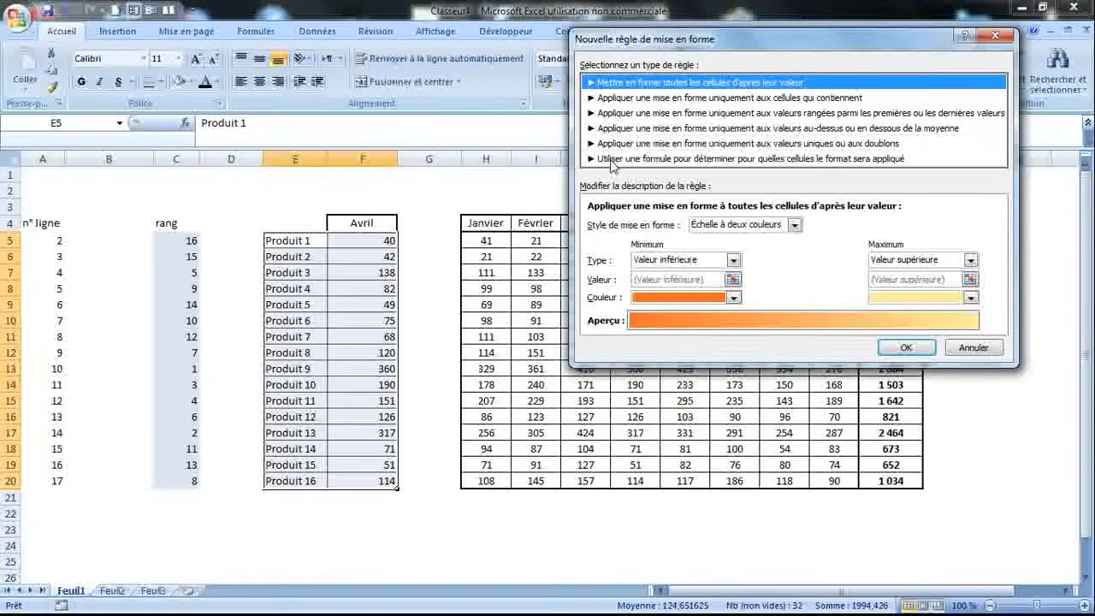
pyautogui.click(701, 160)
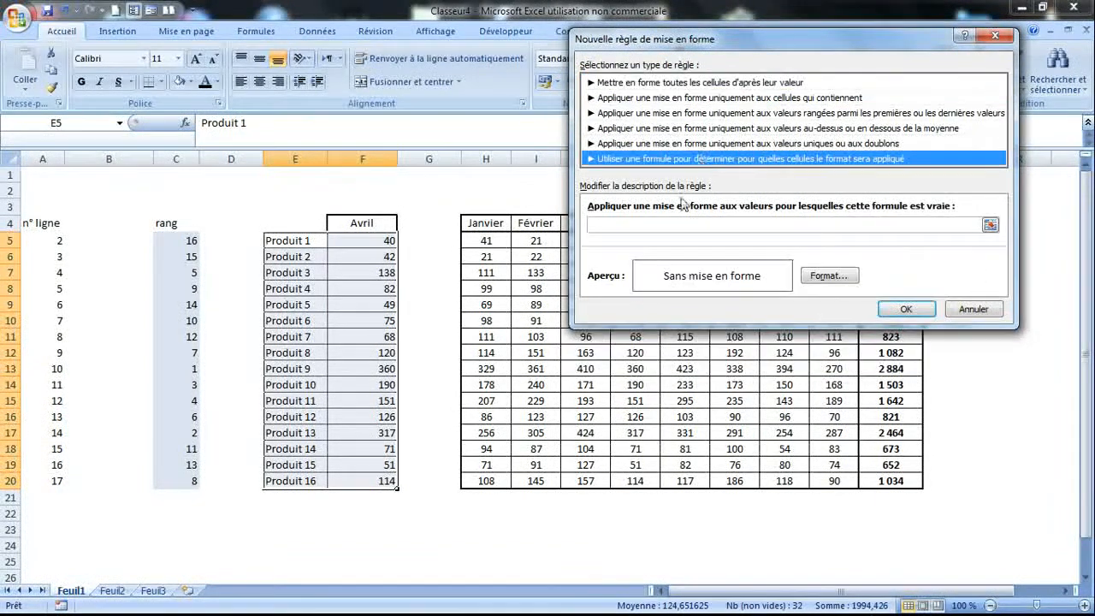
pyautogui.click(661, 225)
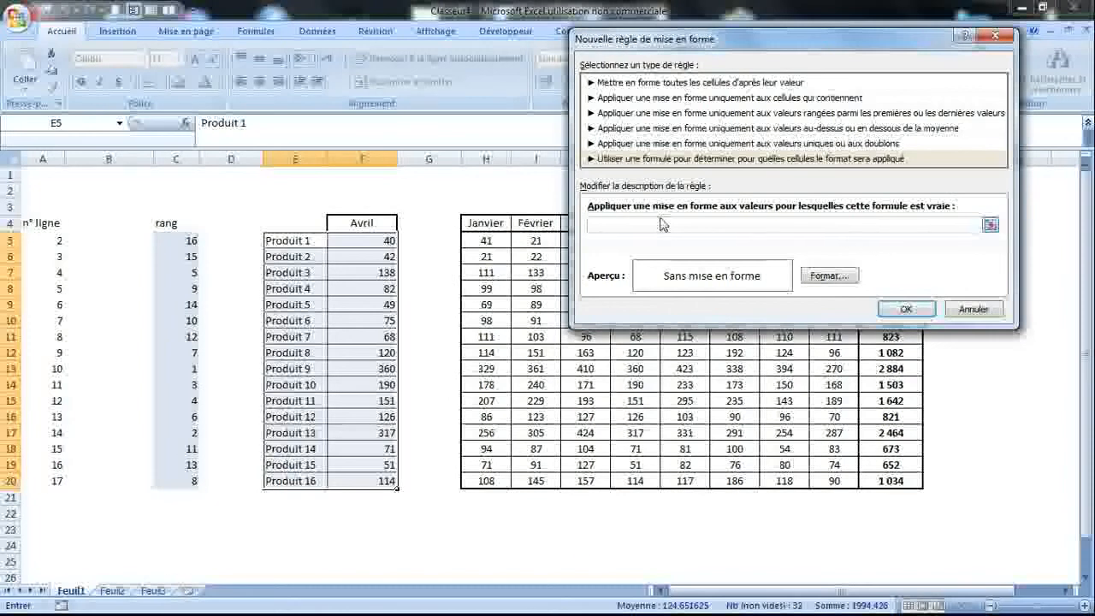
pyautogui.click(180, 240)
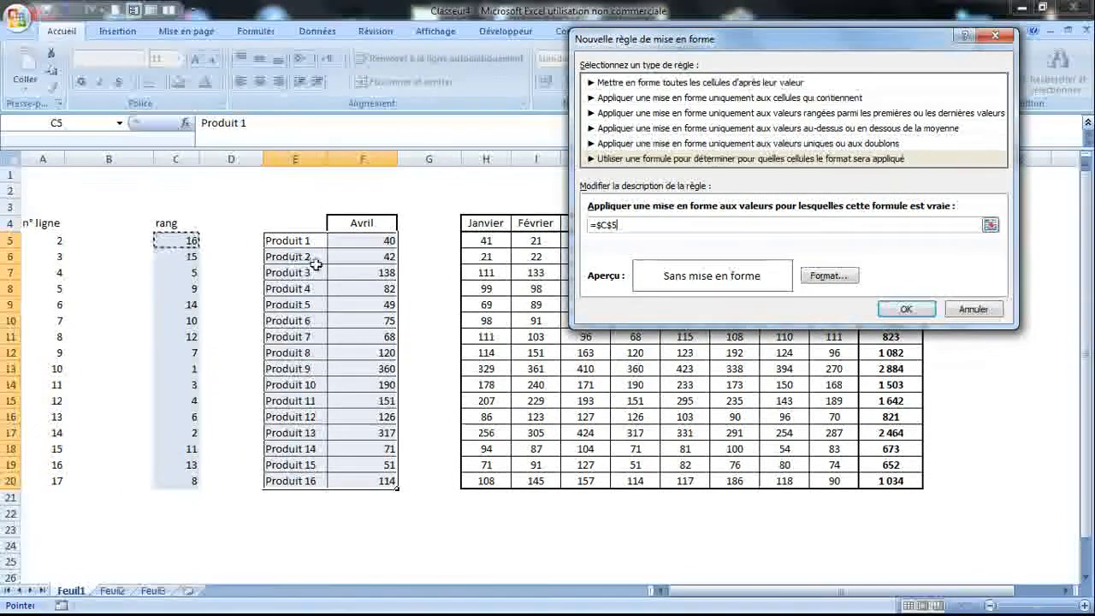
pyautogui.click(616, 226)
pyautogui.press('BackSpace')
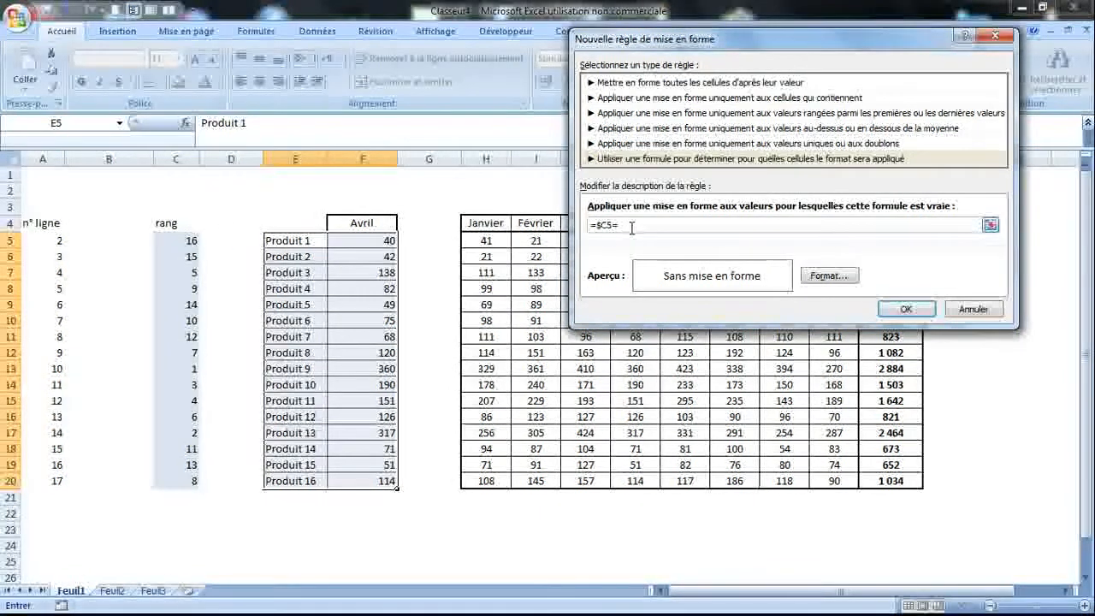
pyautogui.write('1')
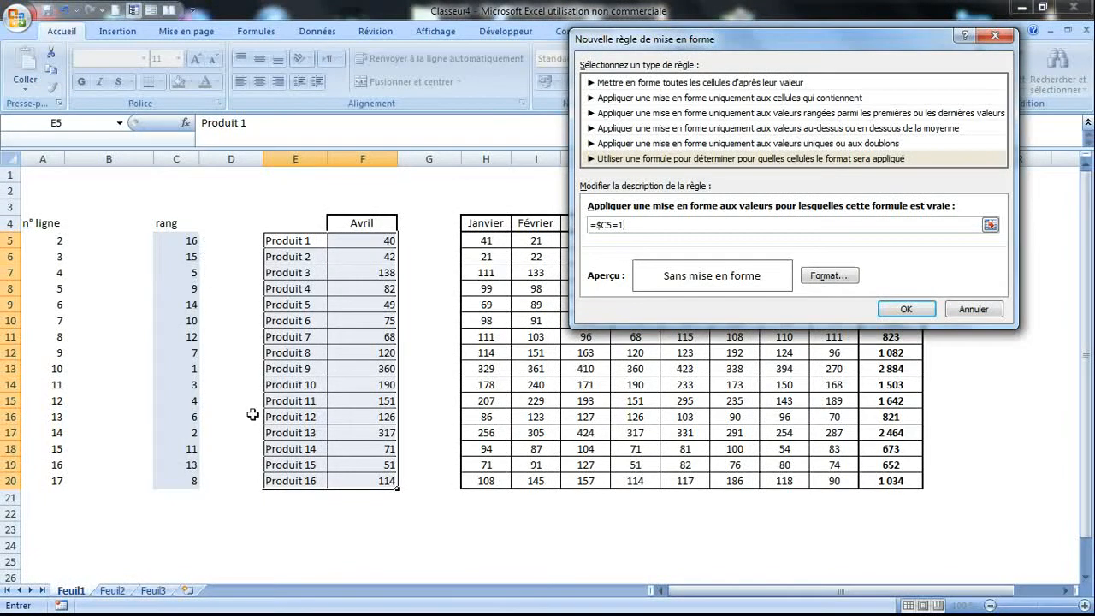
# Give the =$C5=1 rule a light green fill and apply it to the selected cells
pyautogui.click(828, 276)
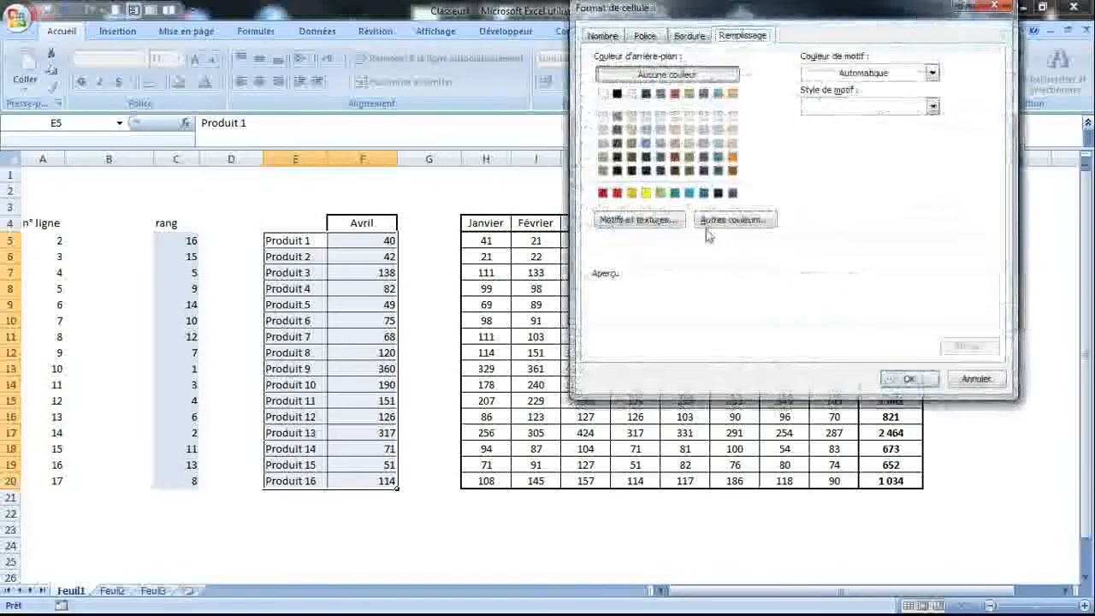
pyautogui.click(660, 193)
pyautogui.click(909, 379)
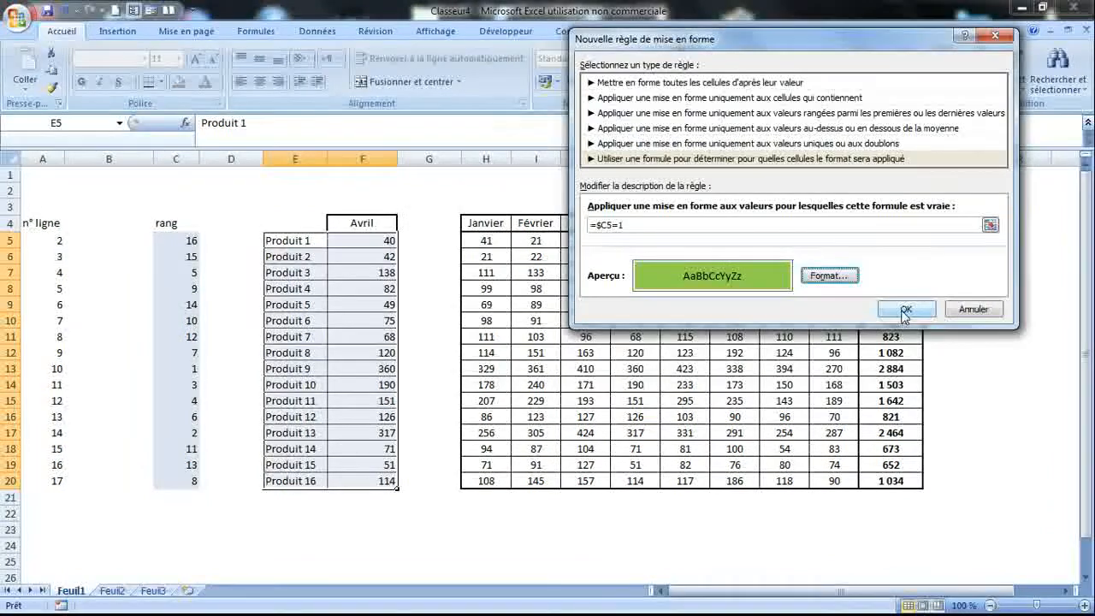
pyautogui.click(906, 309)
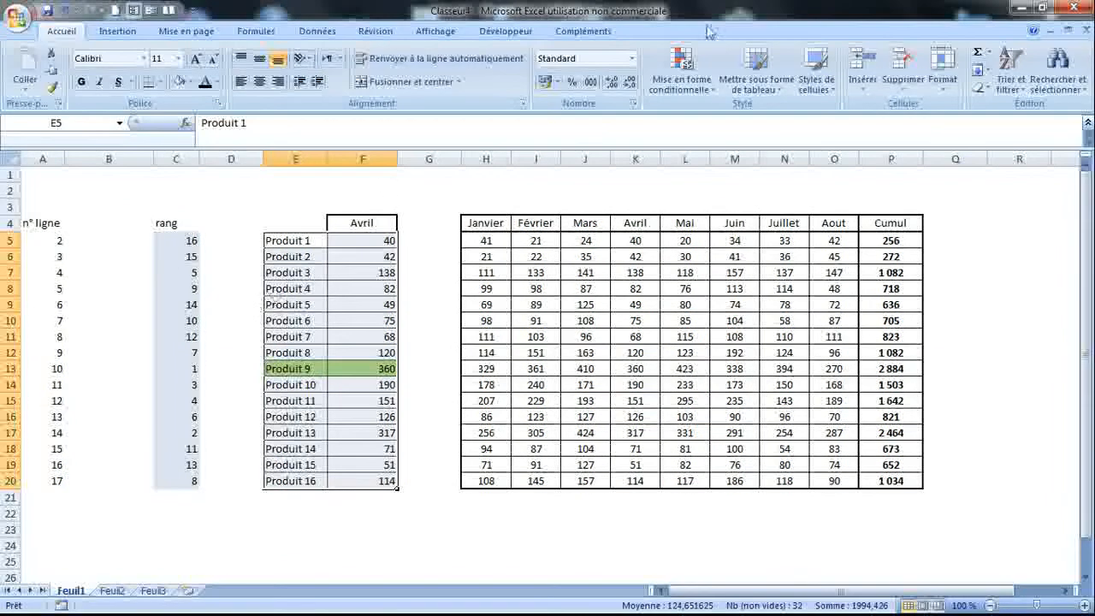
# Create another formula-based conditional formatting rule for E5:F20 with the formula =$C5=2
pyautogui.click(681, 77)
pyautogui.click(710, 286)
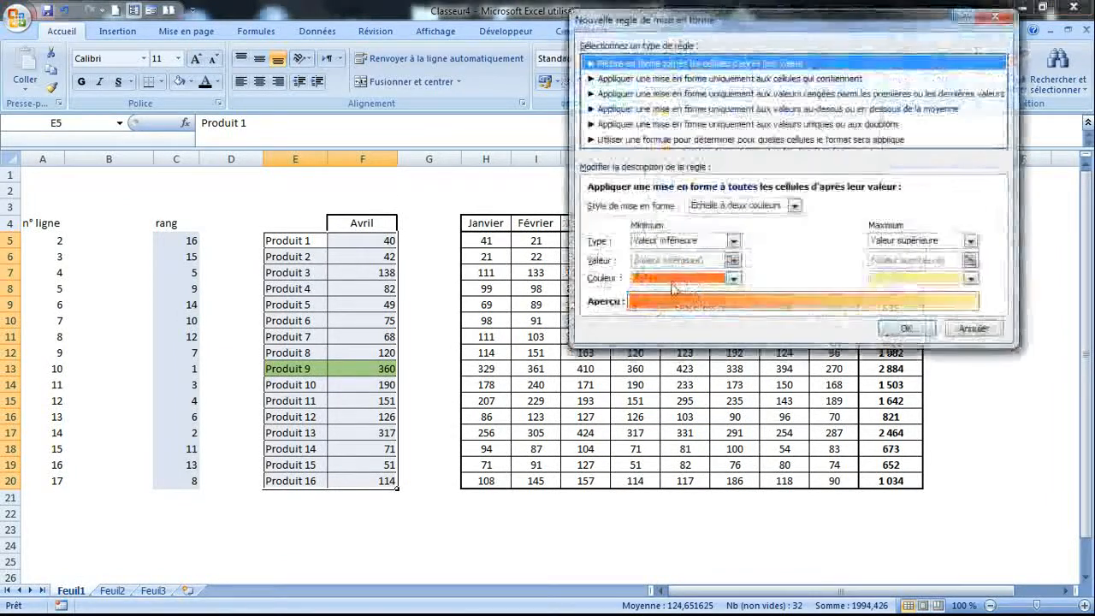
pyautogui.click(712, 139)
pyautogui.click(710, 206)
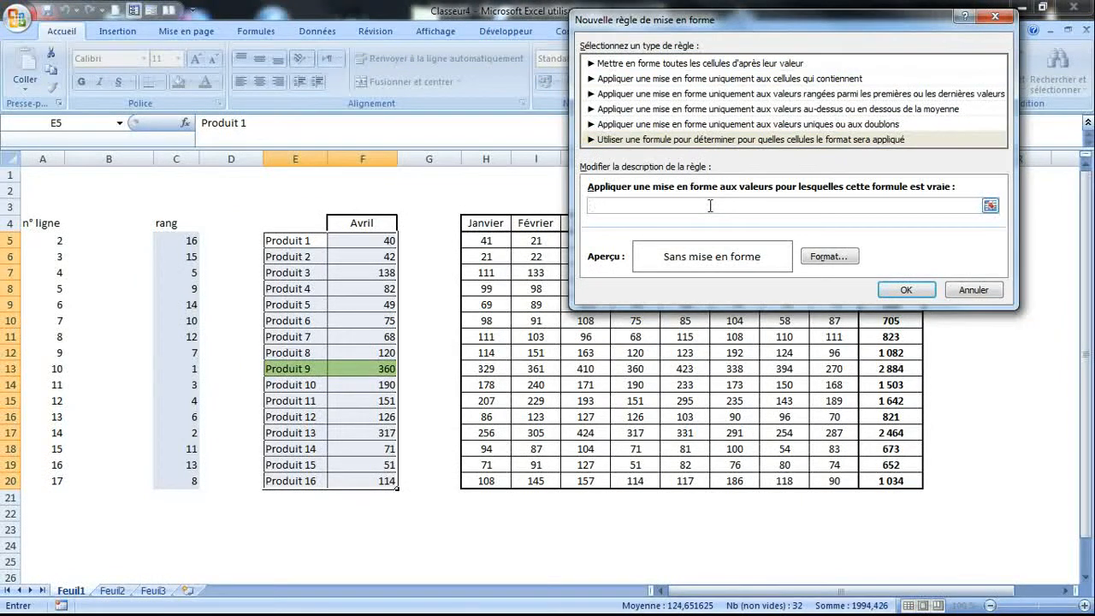
pyautogui.click(193, 242)
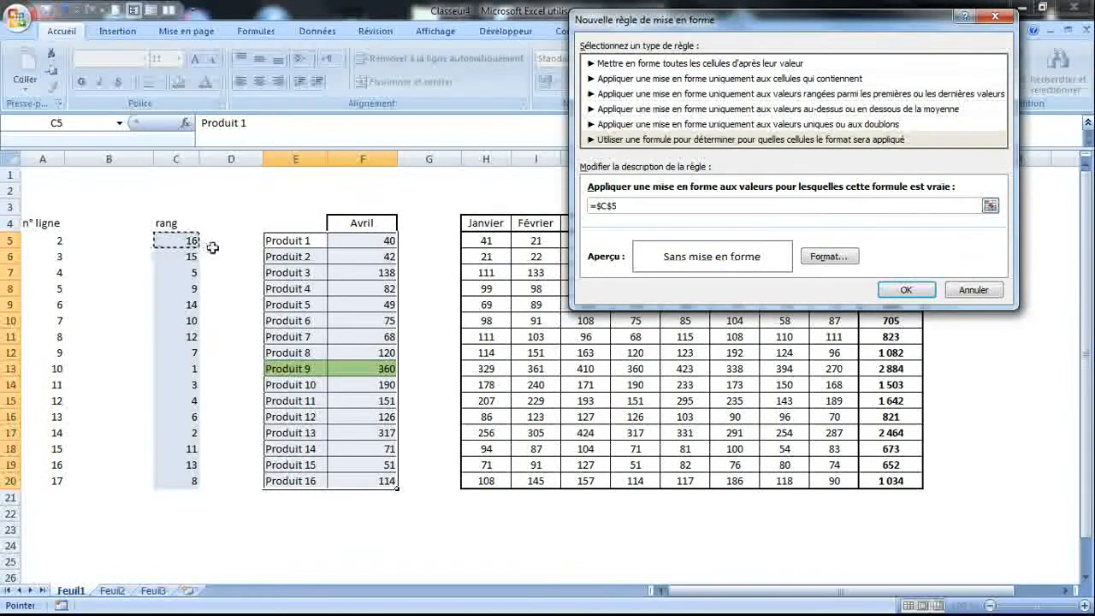
pyautogui.press('F4')
pyautogui.press('F4')
pyautogui.write('=2')
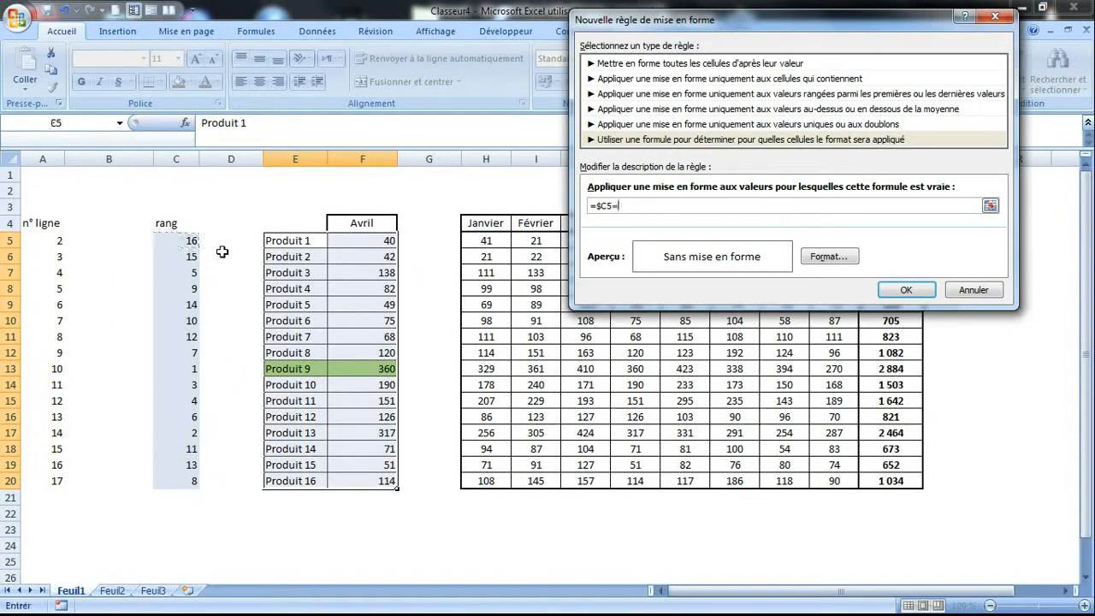
# Give the =$C5=2 rule a pale olive green fill and apply it to the selected cells
pyautogui.click(827, 256)
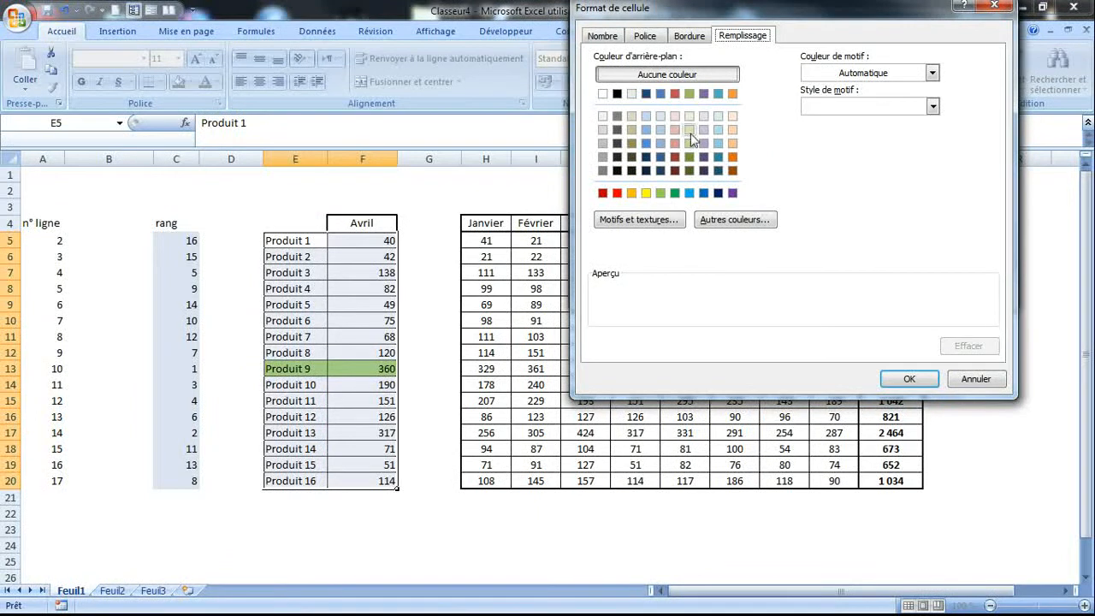
pyautogui.click(690, 130)
pyautogui.click(906, 378)
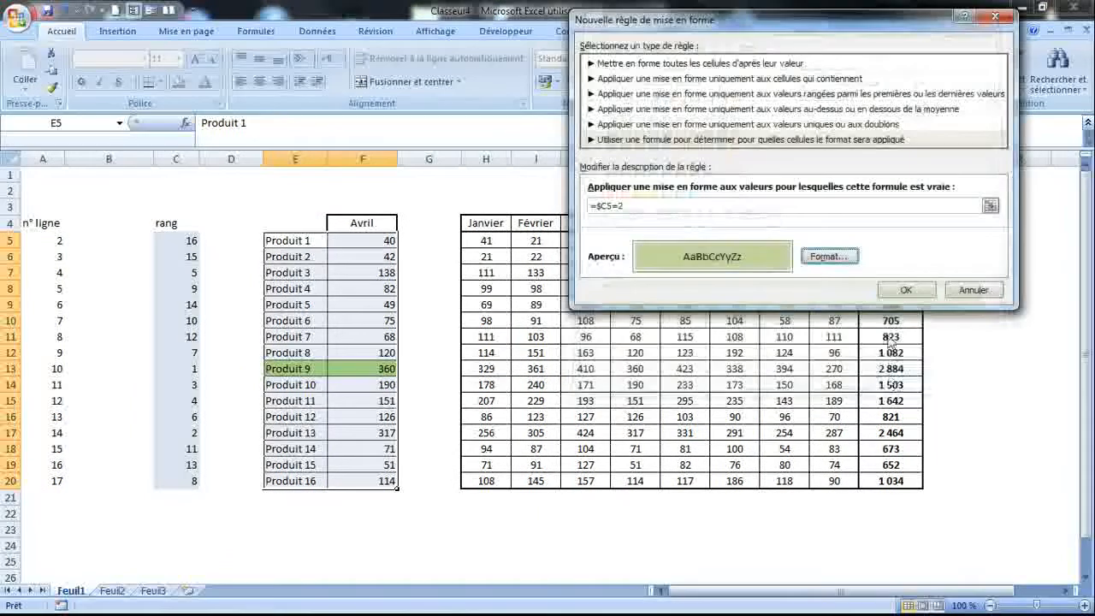
pyautogui.click(905, 289)
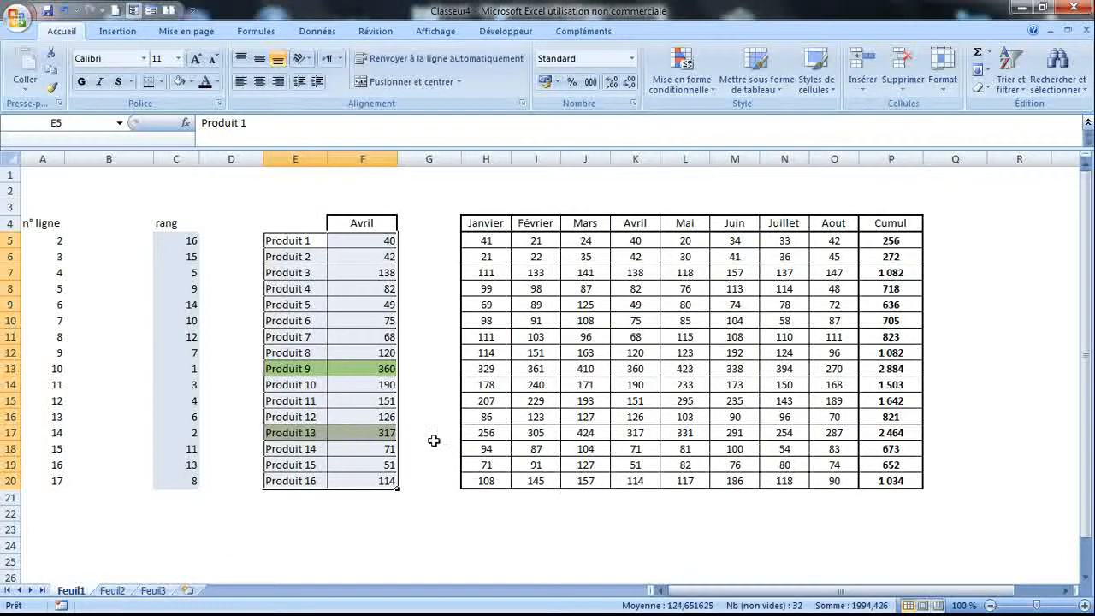
# Start a third conditional formatting rule for E5:F20 that uses a formula to determine which cells to format
pyautogui.click(681, 76)
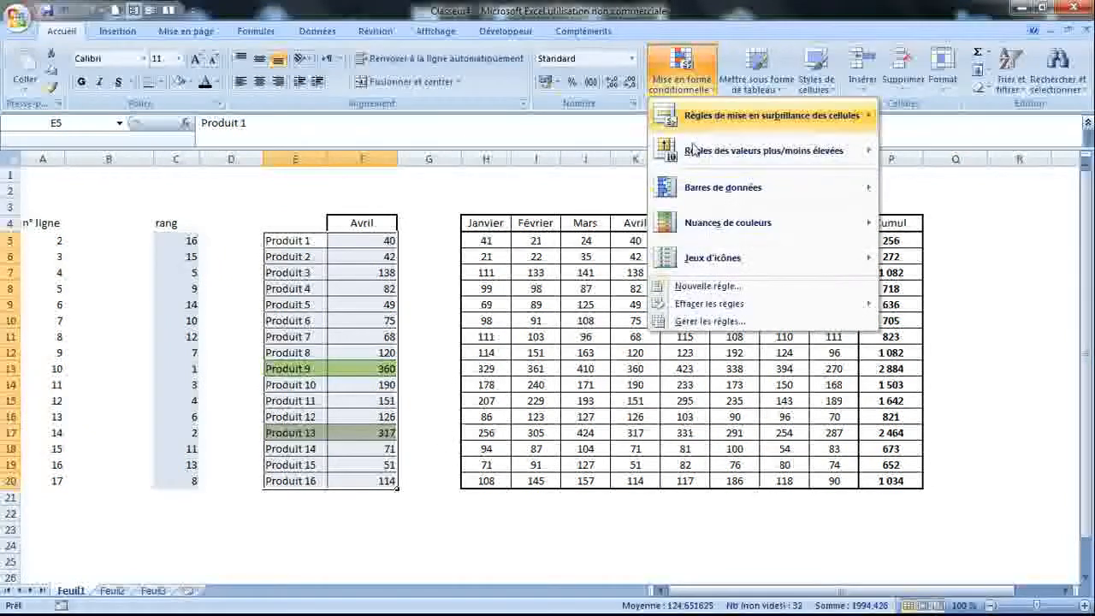
pyautogui.click(731, 291)
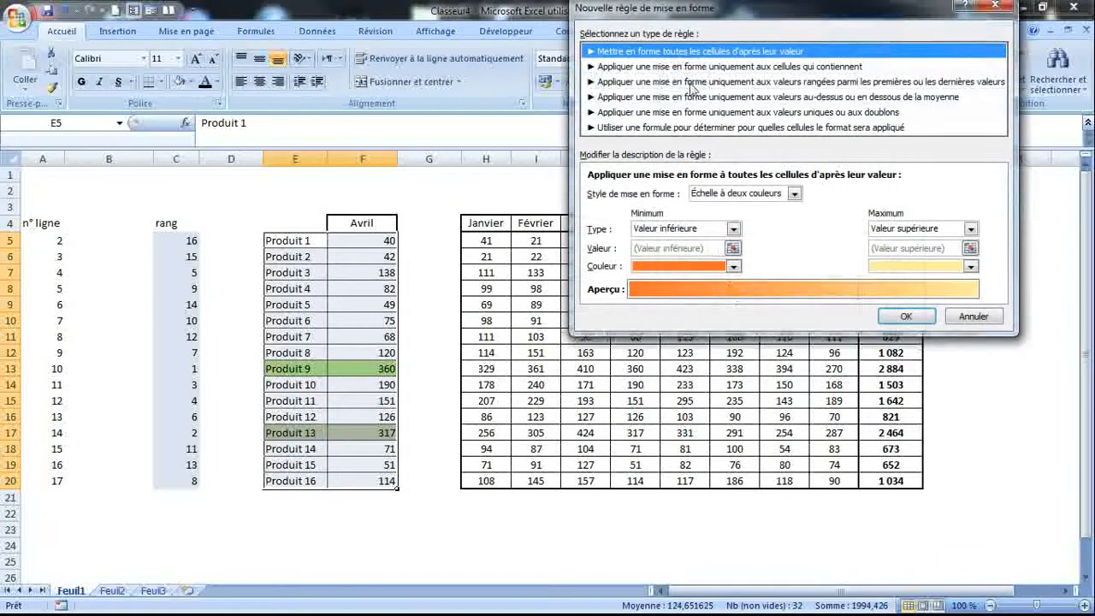
pyautogui.click(747, 128)
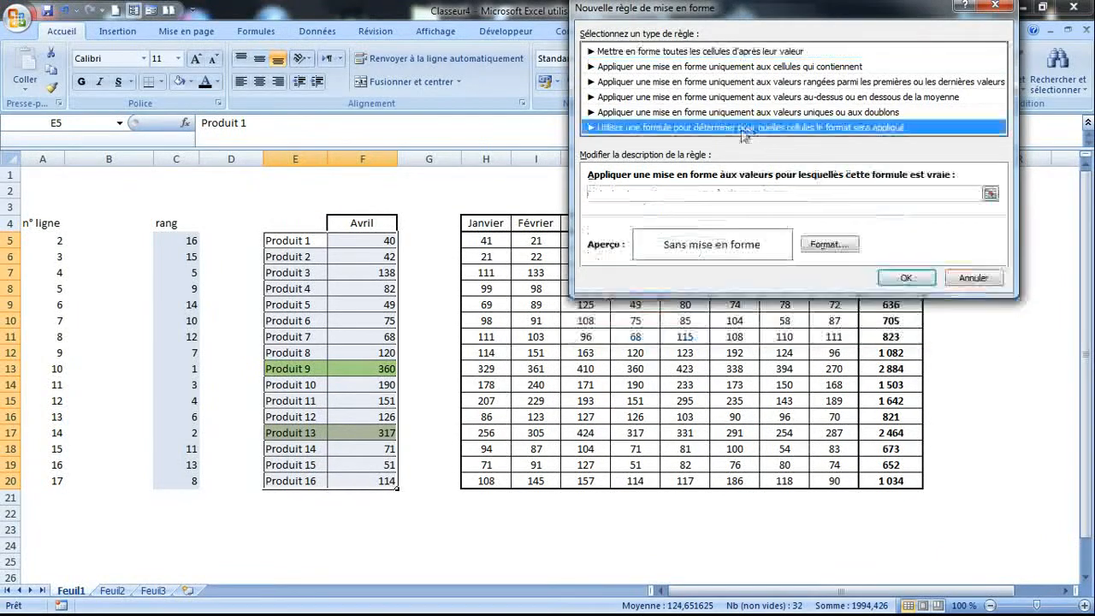
pyautogui.click(689, 193)
pyautogui.write('=max(')
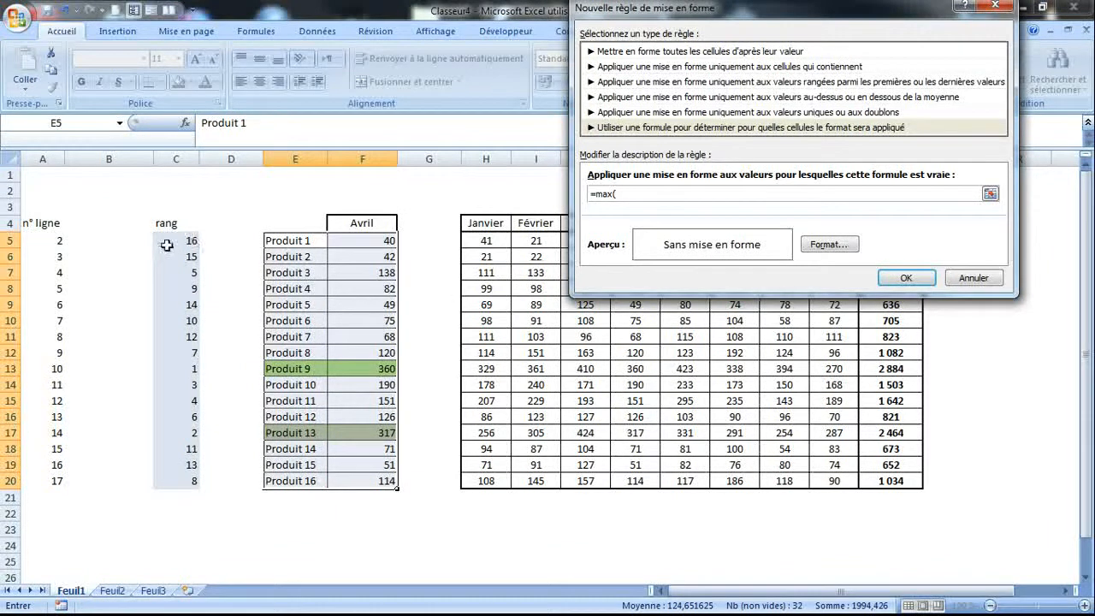
pyautogui.moveTo(179, 241); pyautogui.dragTo(190, 488)
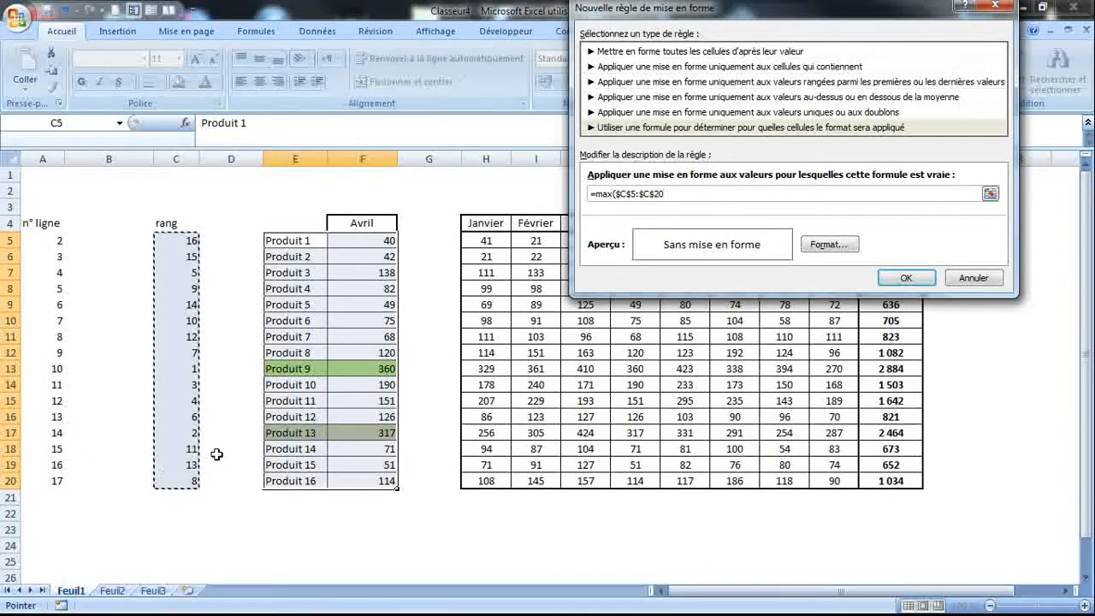
pyautogui.write(')')
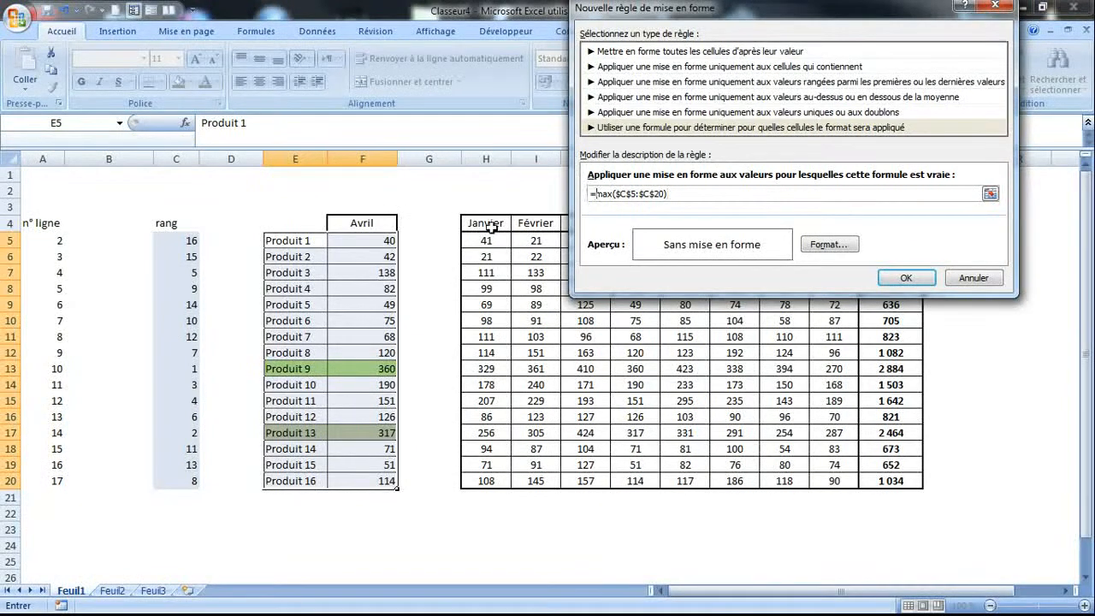
pyautogui.click(196, 242)
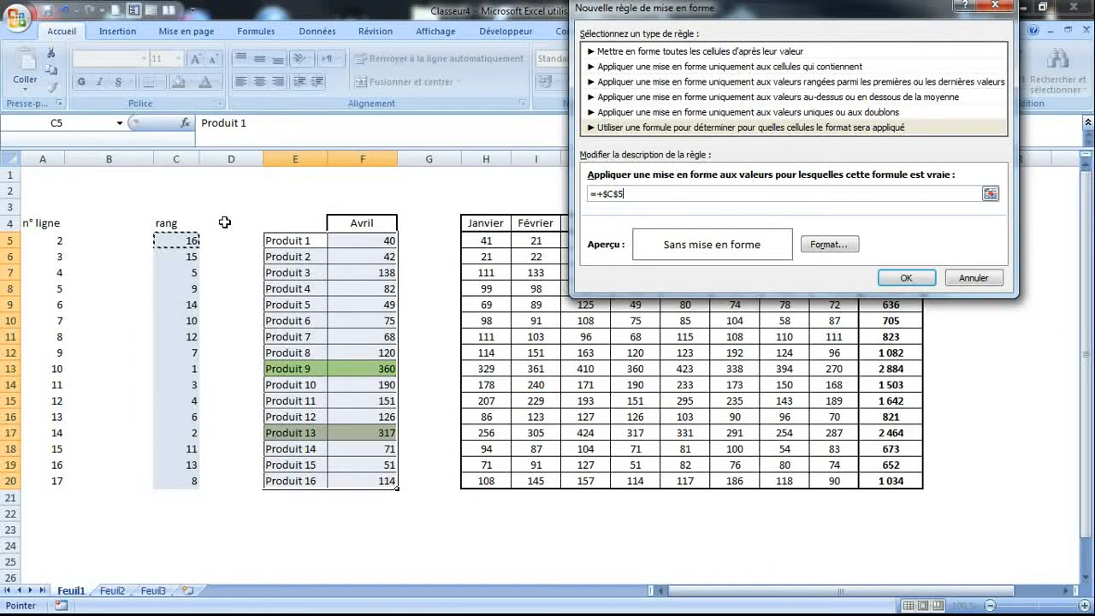
pyautogui.write('+C$5+$C')
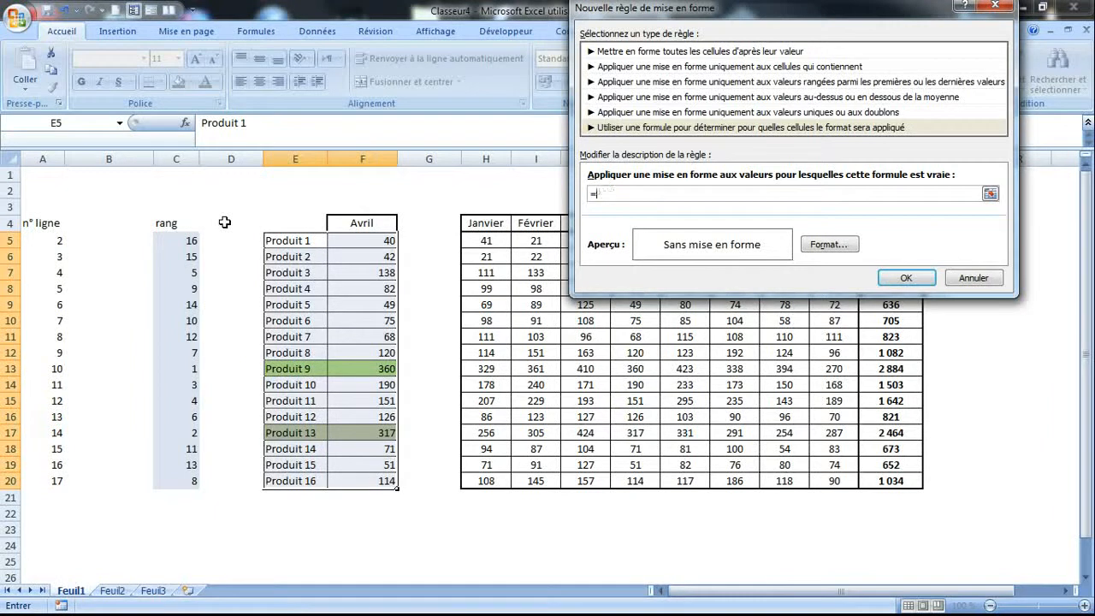
# Enter the rule formula =$C5=max($C$5:$C$20) so it targets the lowest-ranked product
pyautogui.write('C5=max(')
pyautogui.moveTo(169, 240); pyautogui.dragTo(184, 481)
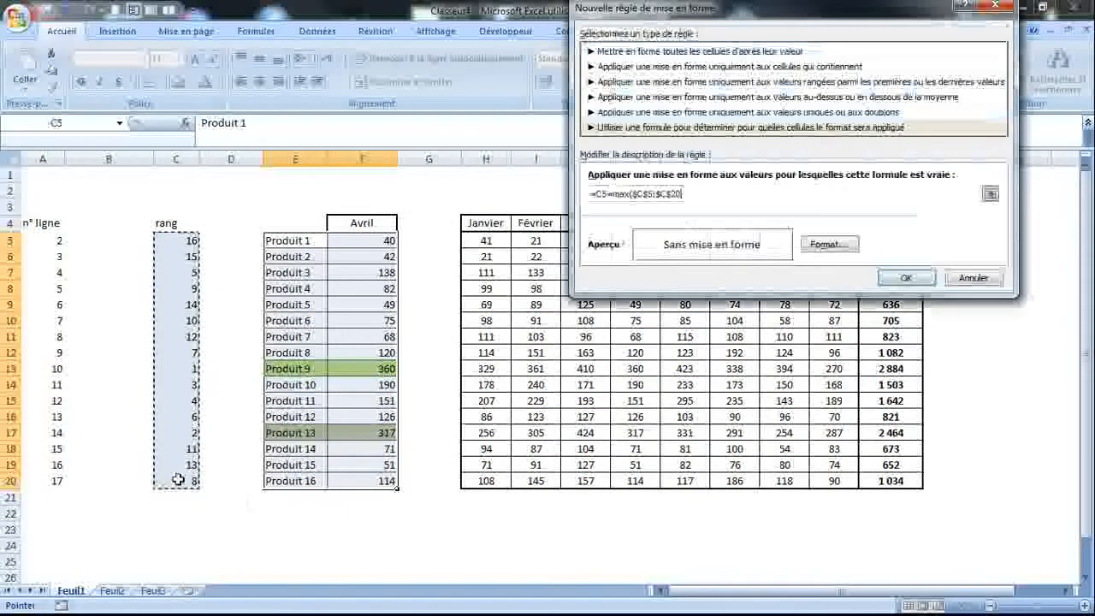
pyautogui.write(')')
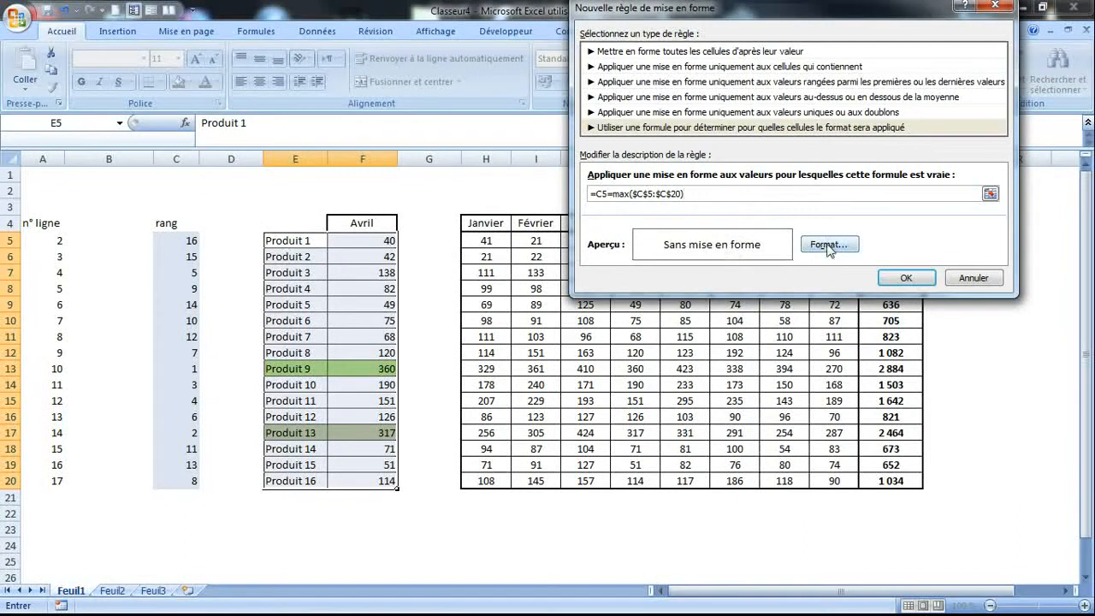
pyautogui.click(596, 193)
pyautogui.write('$')
# Give the lowest-rank rule a bright red fill and apply it to the selected cells
pyautogui.click(828, 245)
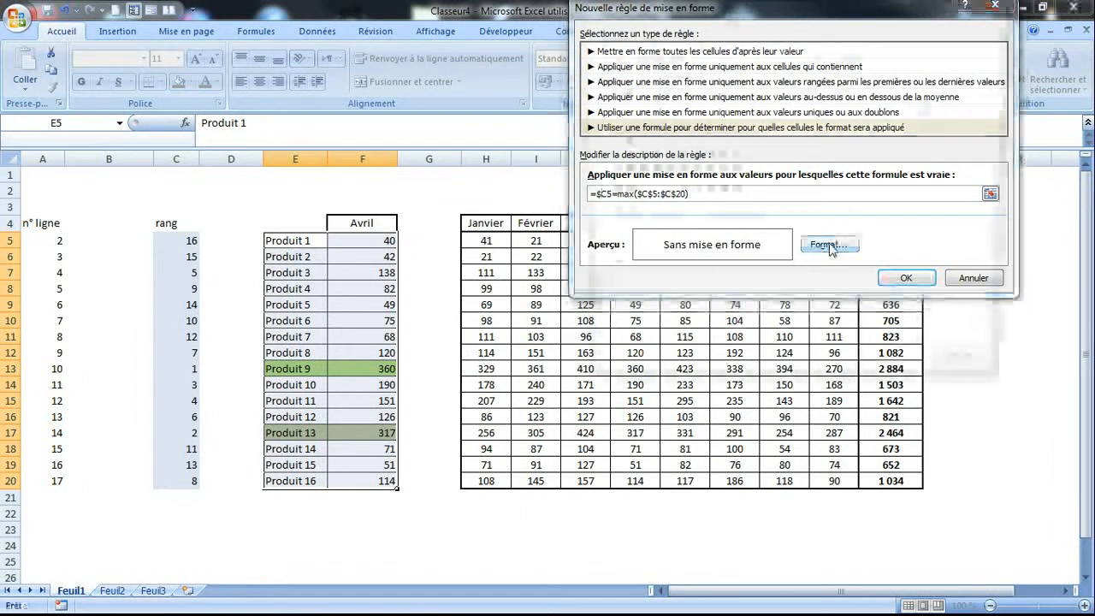
pyautogui.click(617, 192)
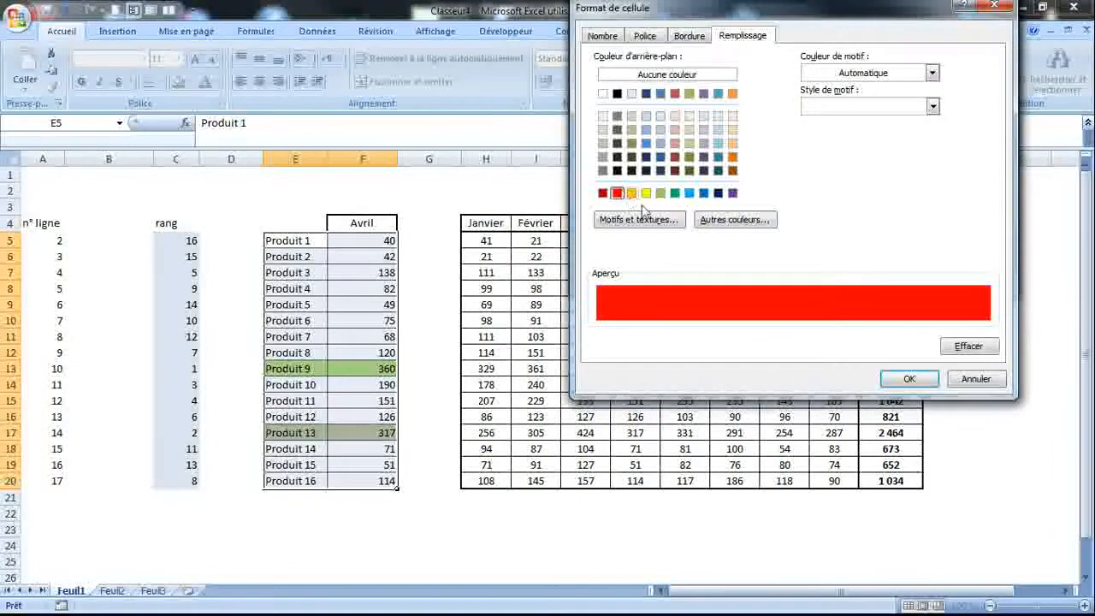
pyautogui.click(903, 377)
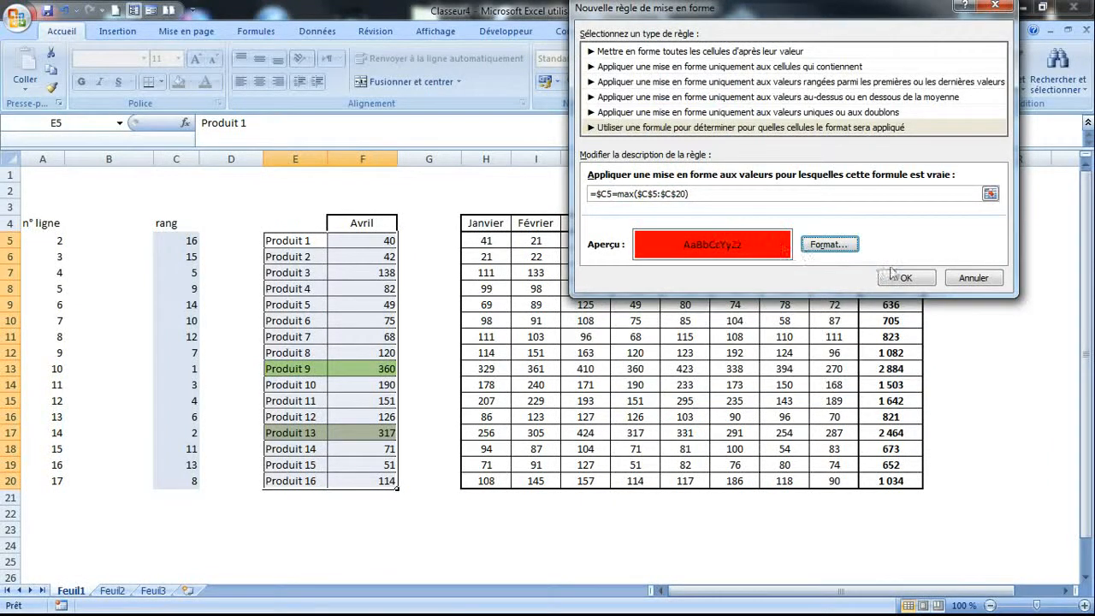
pyautogui.click(899, 276)
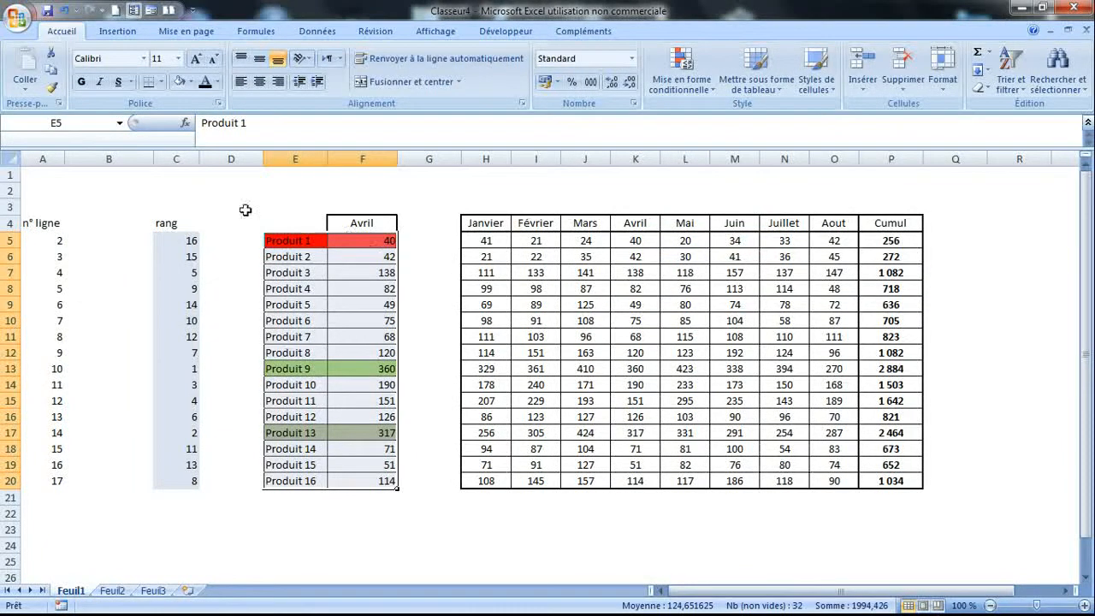
# Create a formula-based conditional formatting rule for the second-to-last rank in E5:F20 with the formula =$C5=max($C$5:$C$20)-1
pyautogui.click(666, 92)
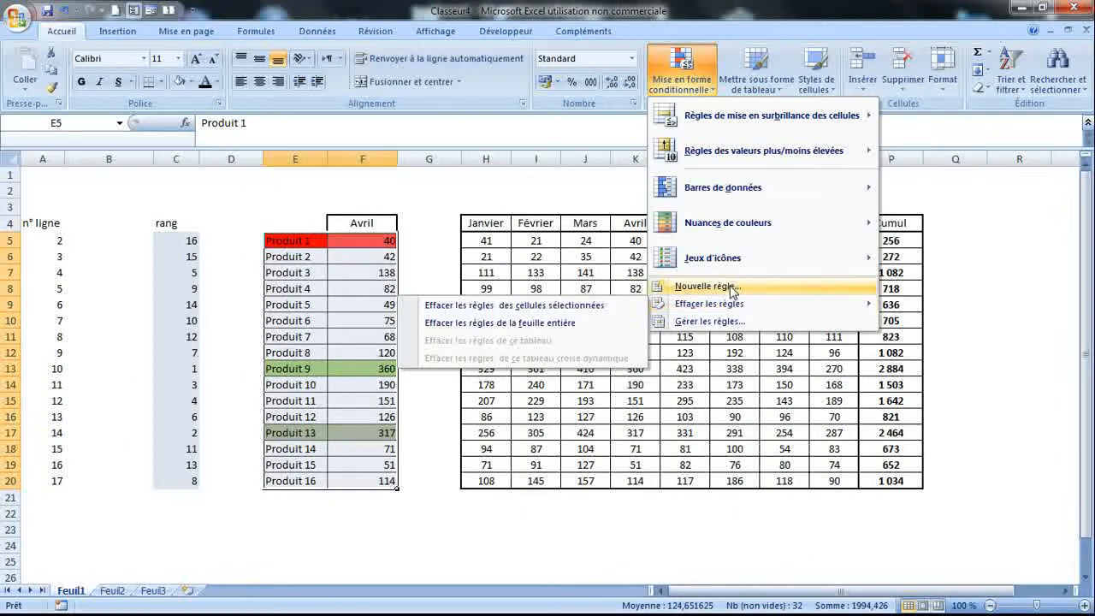
pyautogui.click(732, 287)
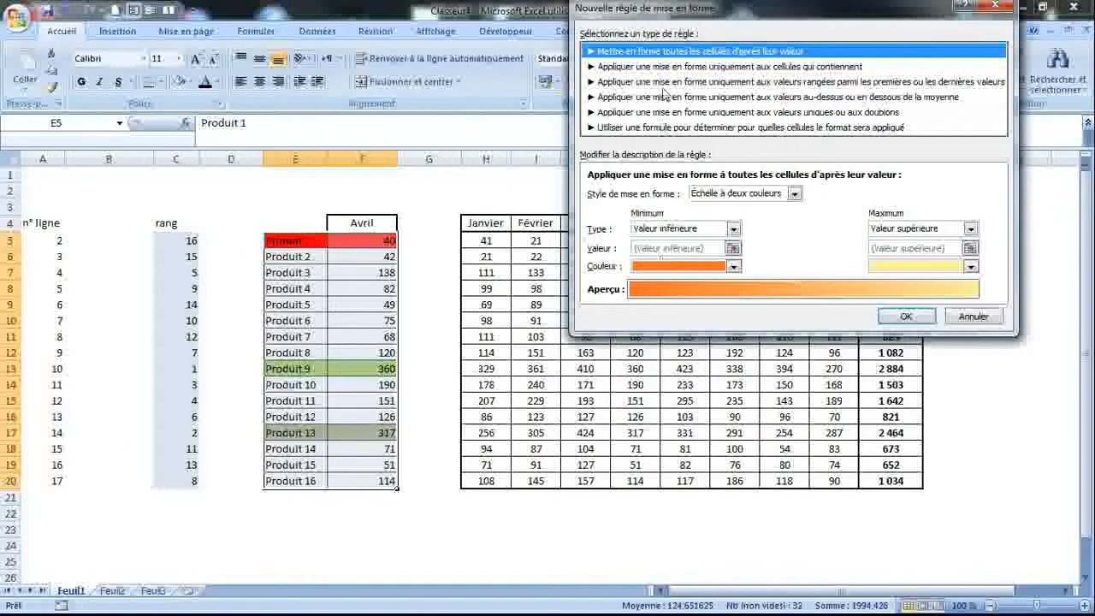
pyautogui.click(676, 67)
pyautogui.click(714, 128)
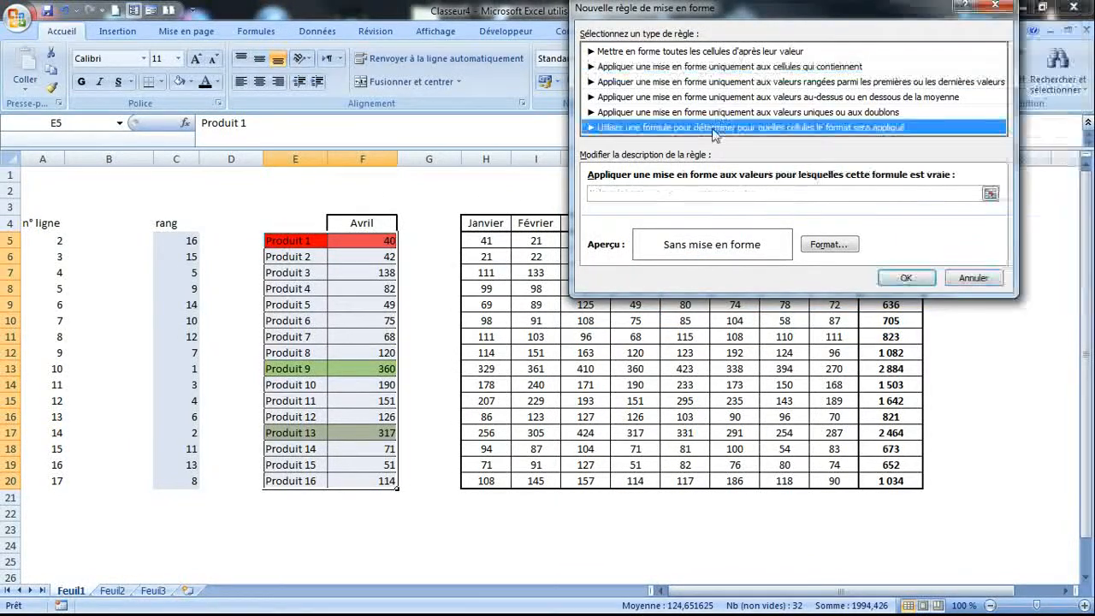
pyautogui.click(634, 194)
pyautogui.write('=')
pyautogui.click(185, 242)
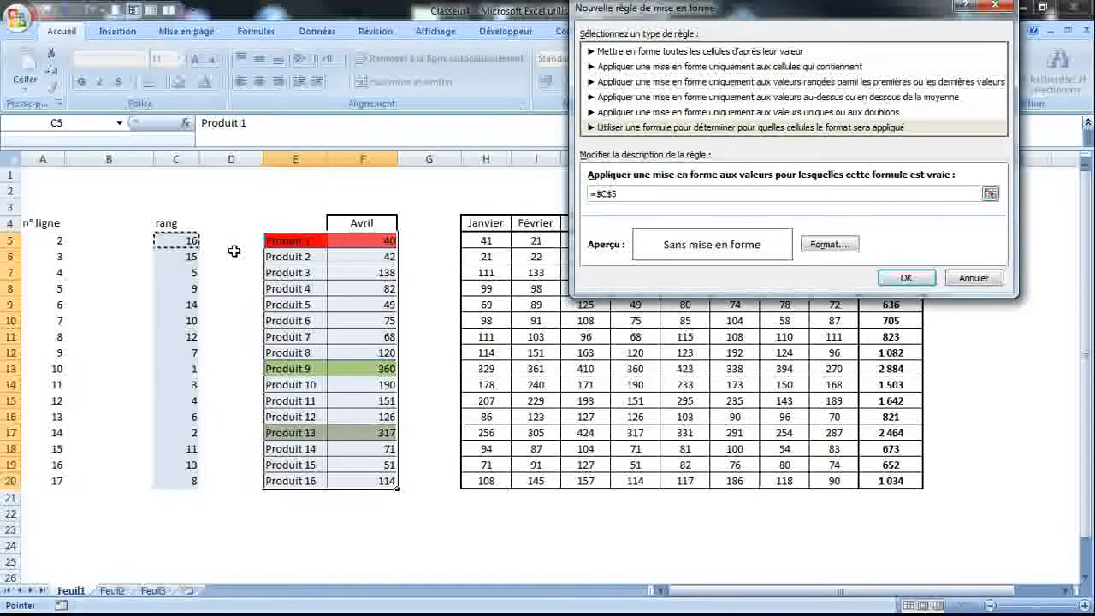
pyautogui.press('F4')
pyautogui.press('F4')
pyautogui.write('=max(')
pyautogui.moveTo(178, 238); pyautogui.dragTo(184, 479)
pyautogui.write(')-1')
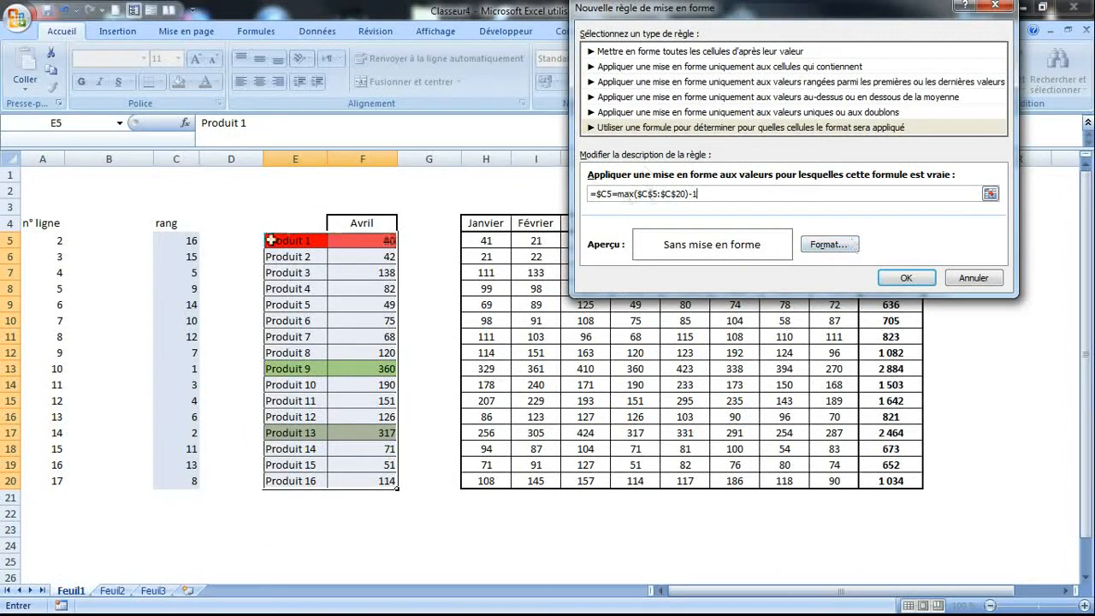
# Give the second-to-last rank rule a light orange fill, apply it and deselect the product range
pyautogui.click(826, 244)
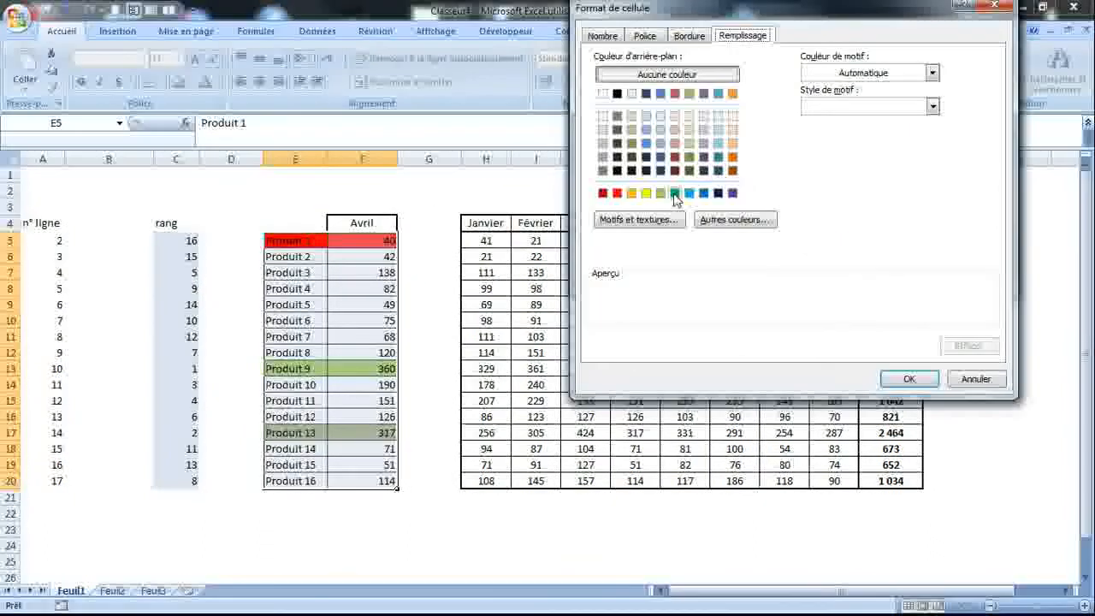
pyautogui.click(732, 143)
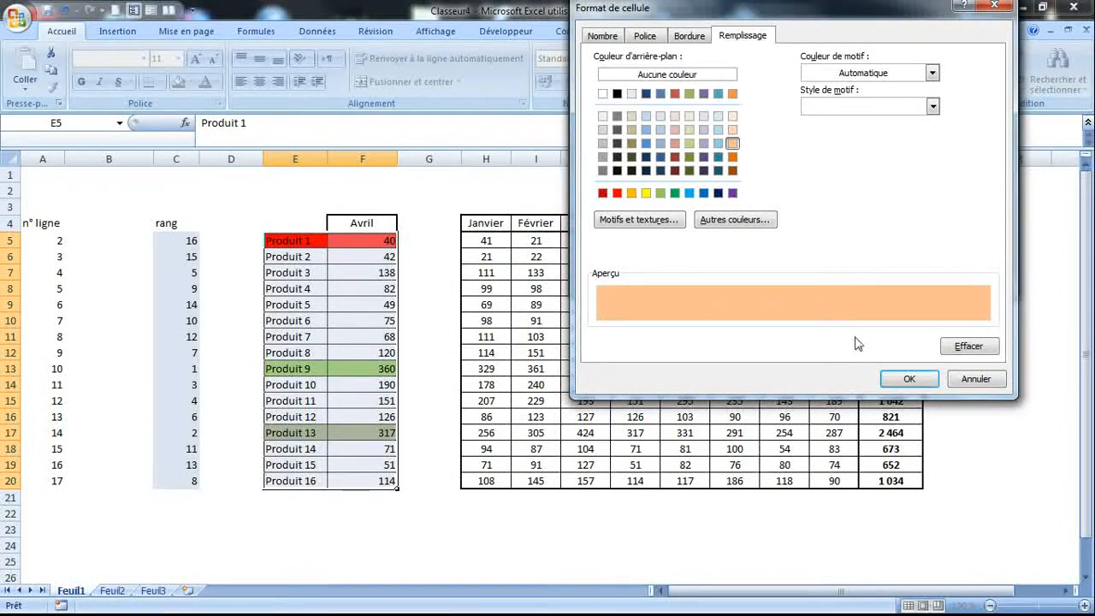
pyautogui.click(908, 379)
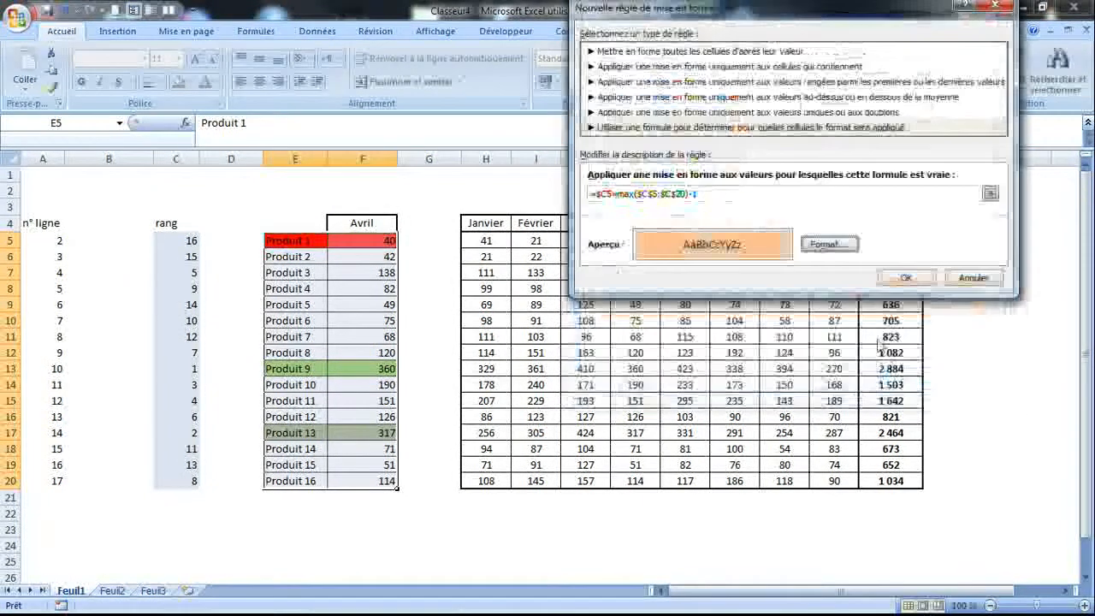
pyautogui.click(909, 345)
pyautogui.click(436, 334)
# Test the highlighting by switching the period in F4 through Aout, Cumul, Avril and Mai, finishing on Juillet
pyautogui.click(384, 221)
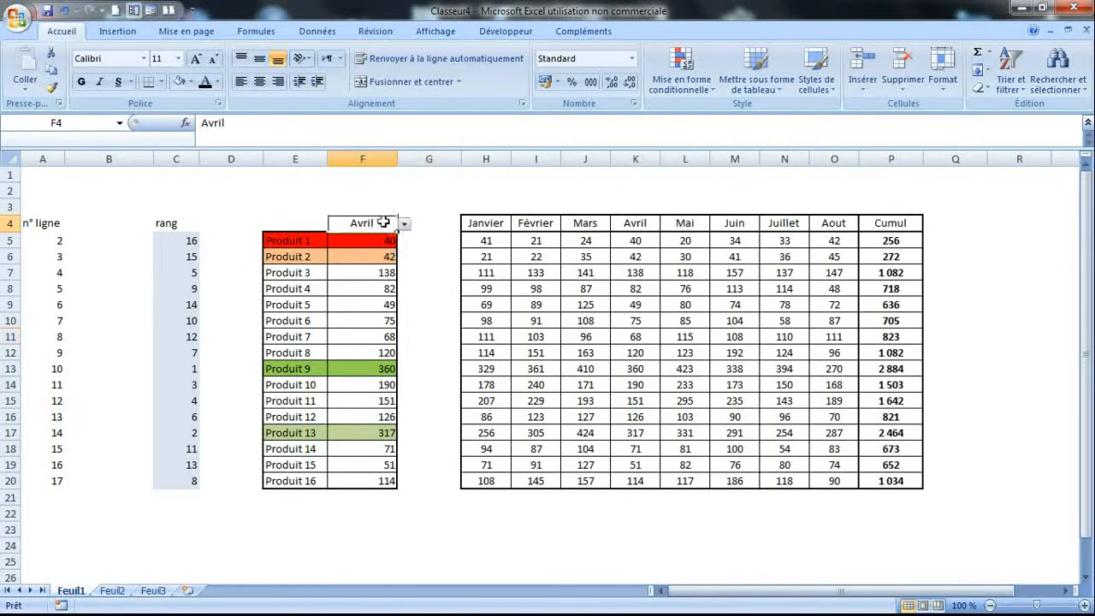
pyautogui.click(404, 224)
pyautogui.click(385, 279)
pyautogui.click(404, 223)
pyautogui.click(378, 299)
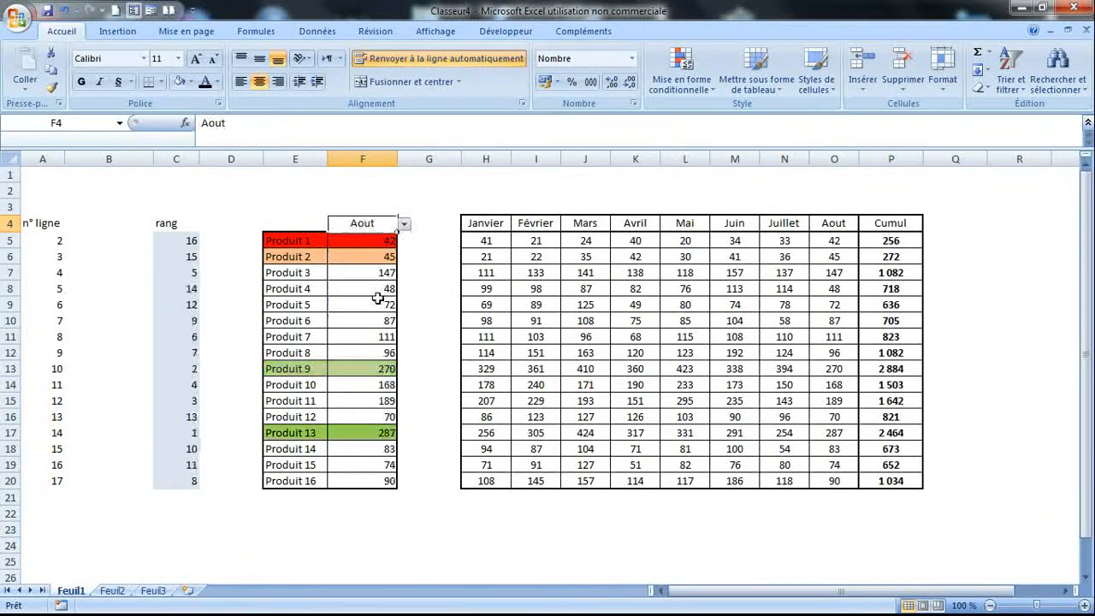
pyautogui.click(403, 223)
pyautogui.click(377, 310)
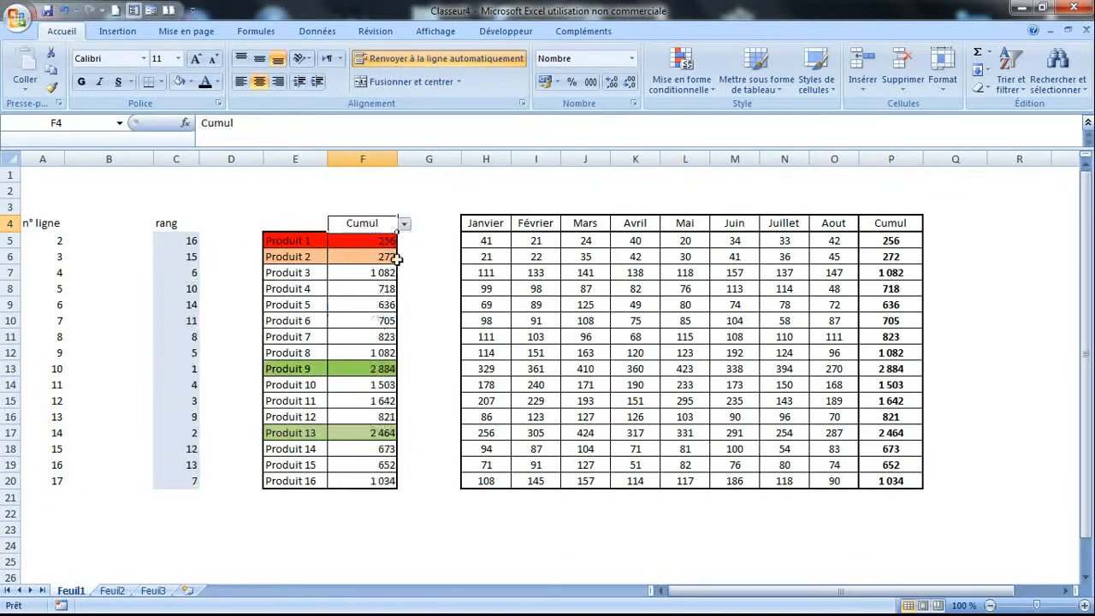
pyautogui.click(404, 223)
pyautogui.click(377, 241)
pyautogui.click(404, 223)
pyautogui.click(377, 258)
pyautogui.click(404, 224)
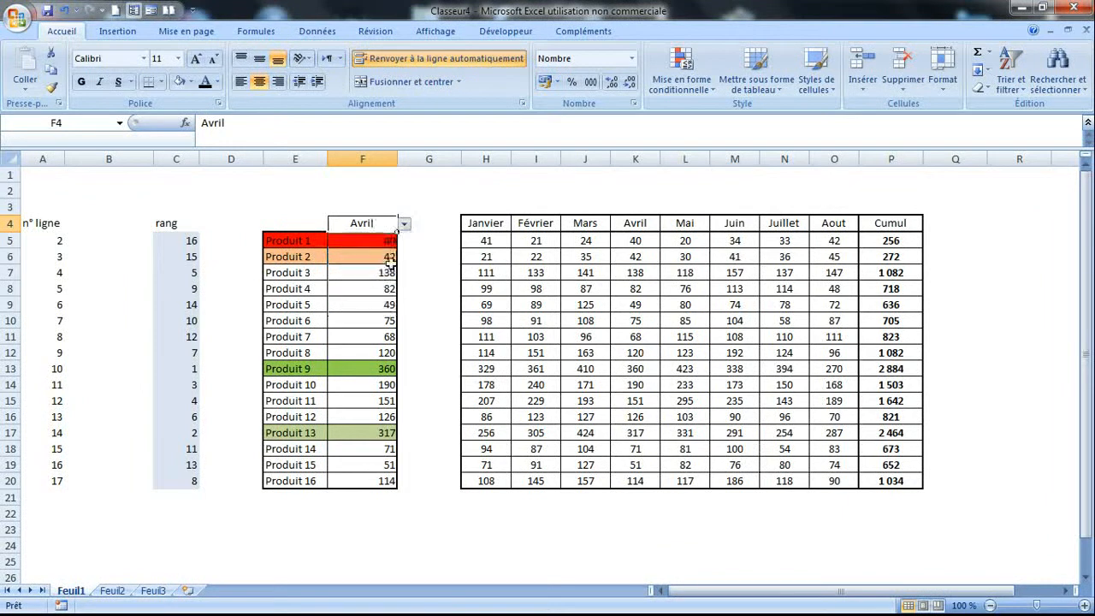
pyautogui.click(377, 268)
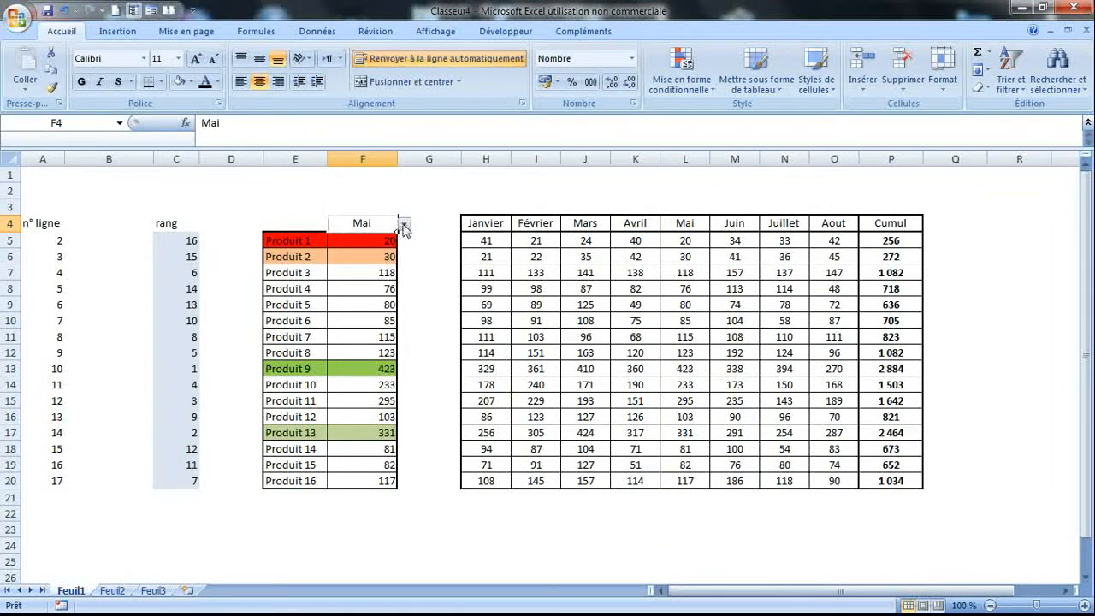
pyautogui.click(404, 224)
pyautogui.click(377, 279)
pyautogui.click(403, 223)
pyautogui.click(377, 289)
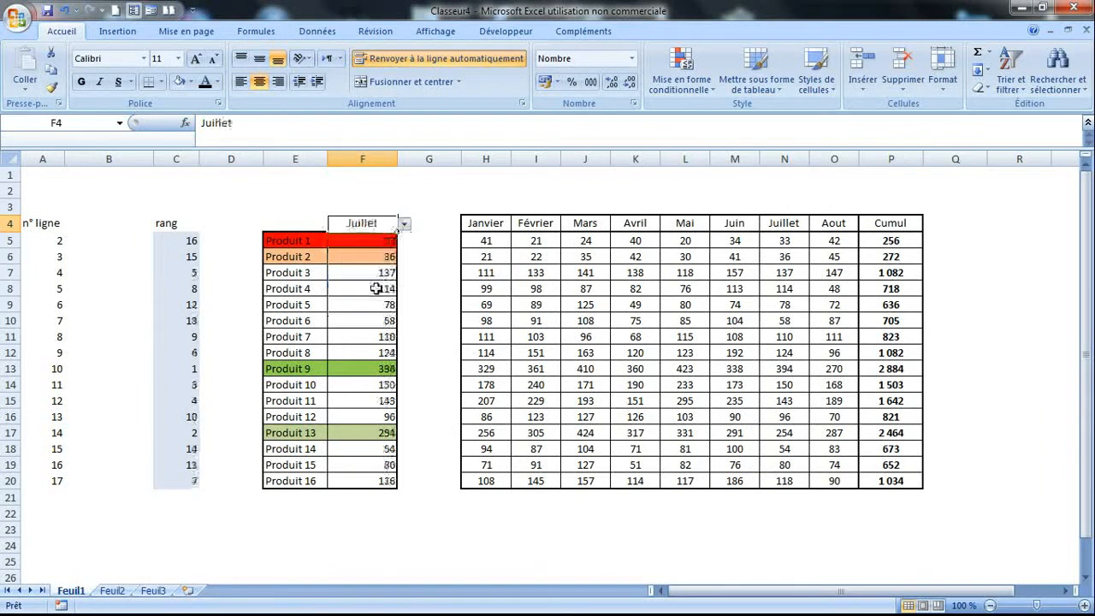
# Check the highlighting for two more periods by switching F4 to Aout and then to Cumul
pyautogui.click(404, 224)
pyautogui.click(389, 299)
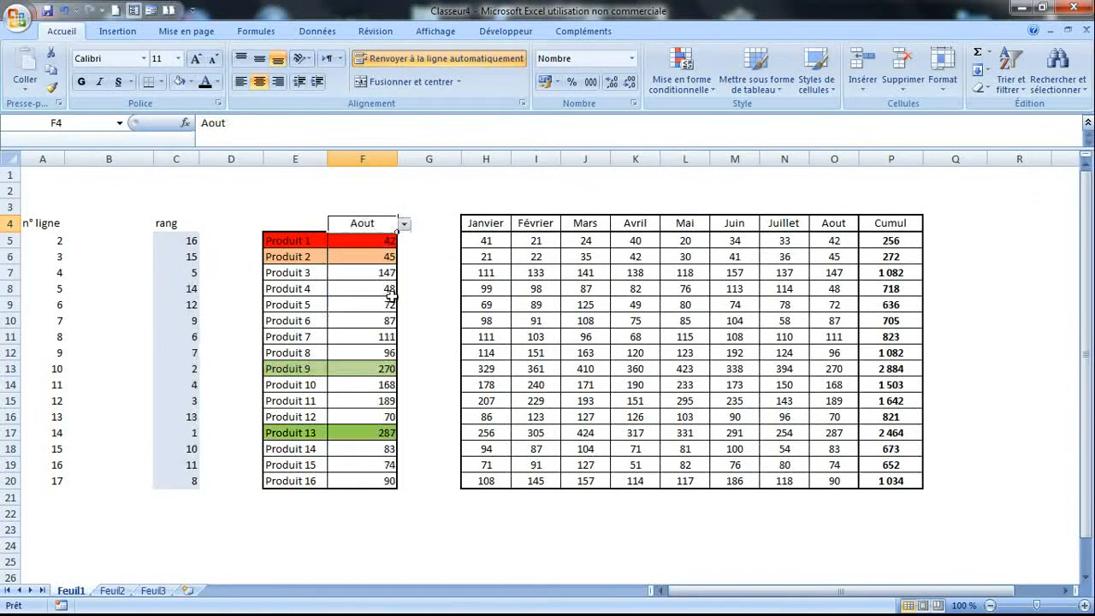
pyautogui.click(405, 224)
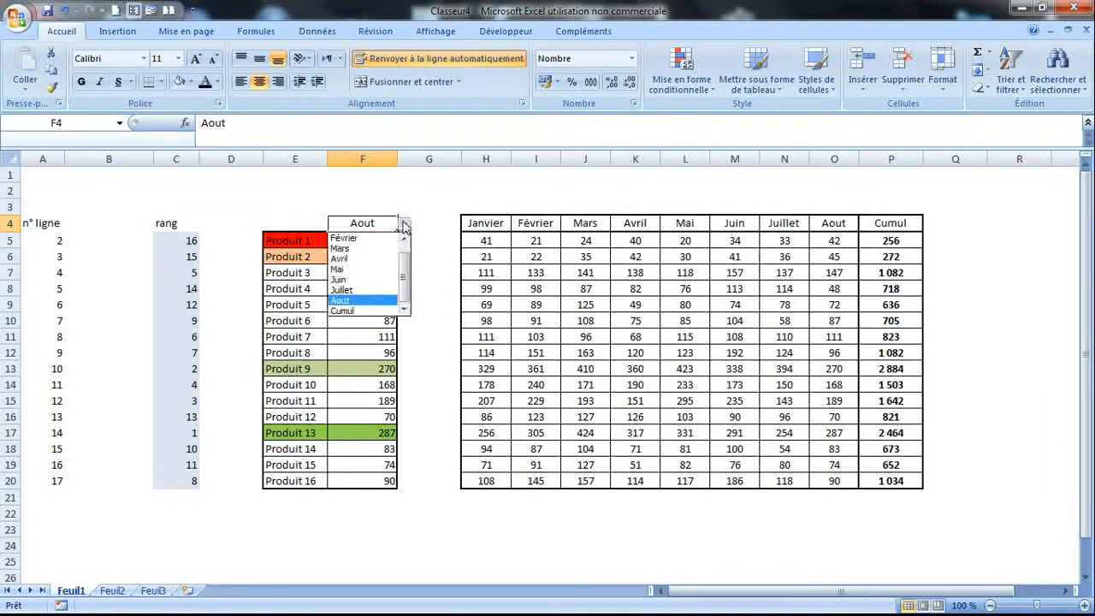
pyautogui.click(382, 311)
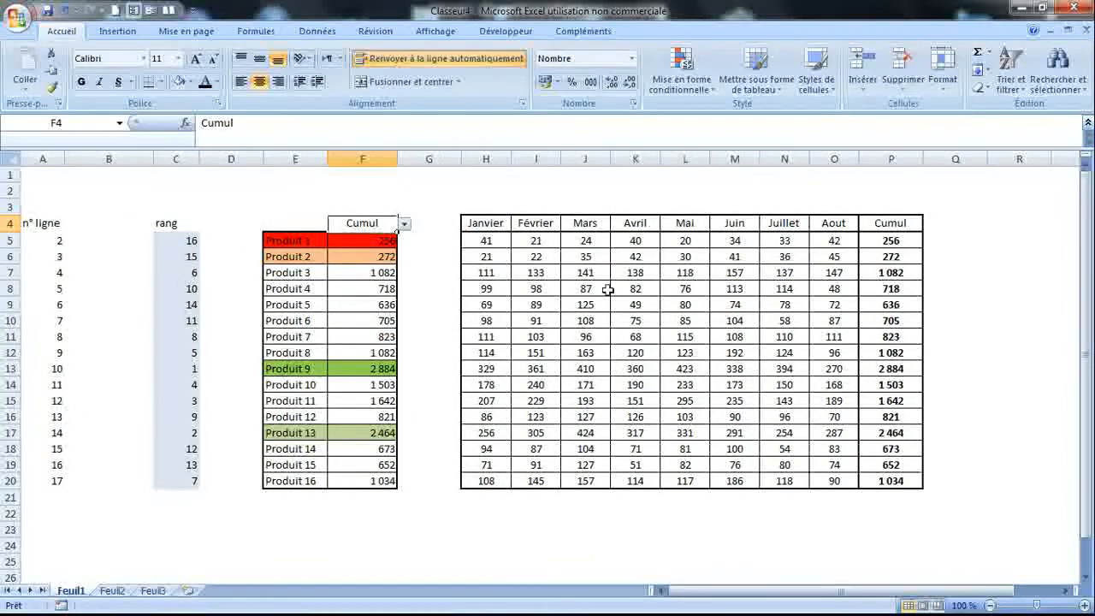
# Replace Produit 9's monthly values from Janvier to Juillet (H13:N13) with 10, filling the value across from Février
pyautogui.click(500, 371)
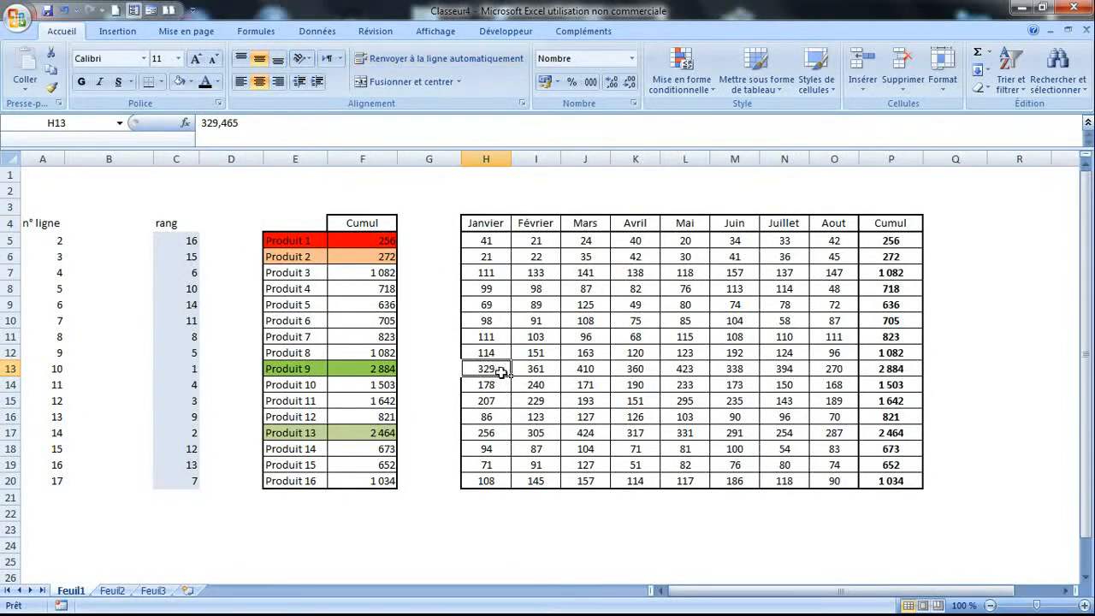
pyautogui.write('10')
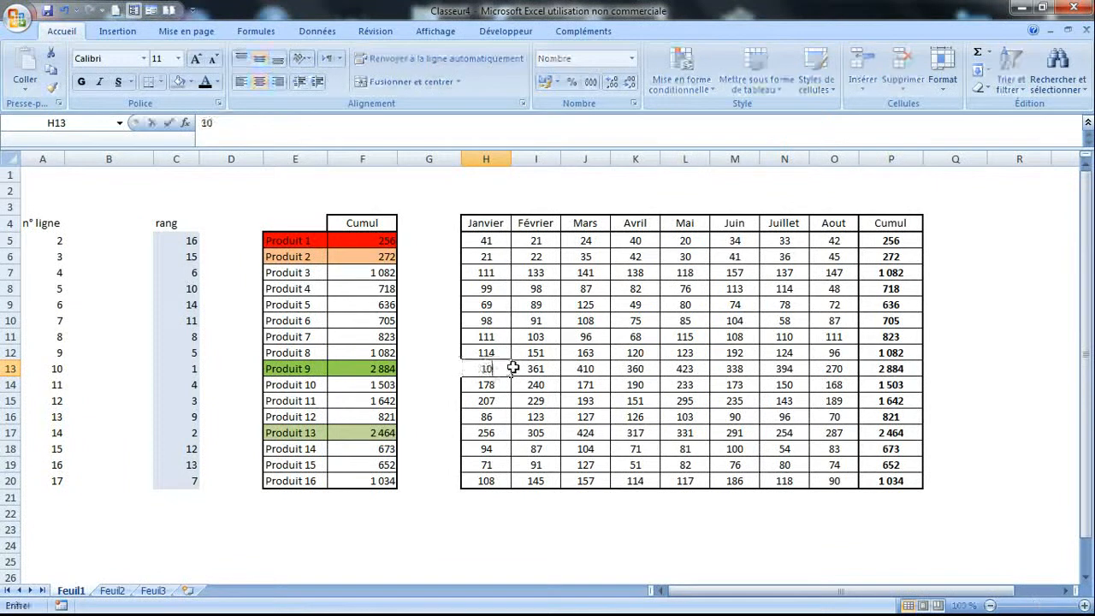
pyautogui.press('Return')
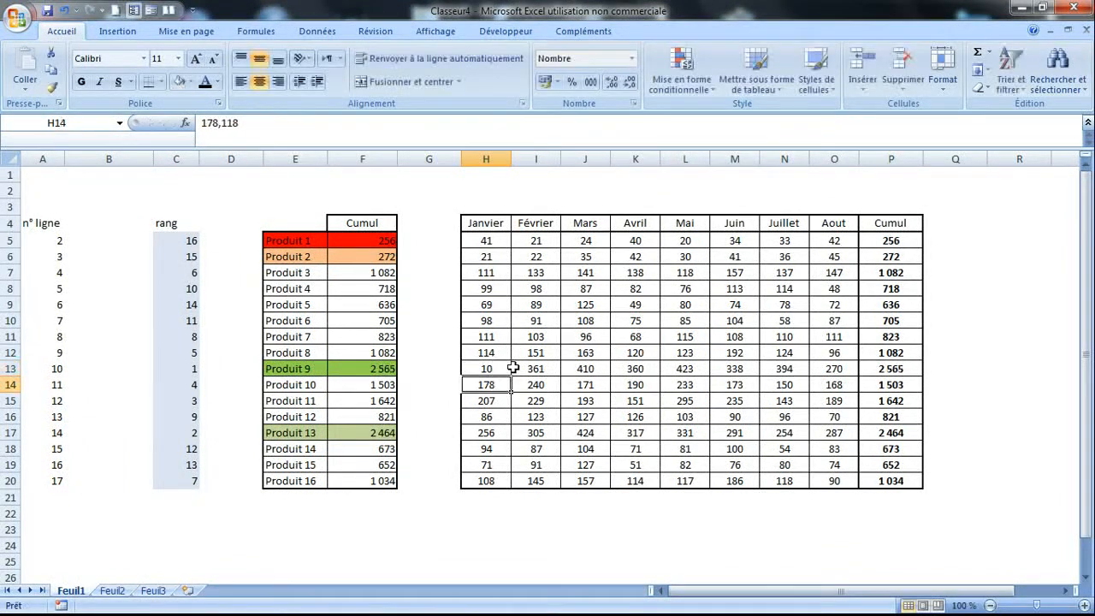
pyautogui.click(509, 368)
pyautogui.click(540, 369)
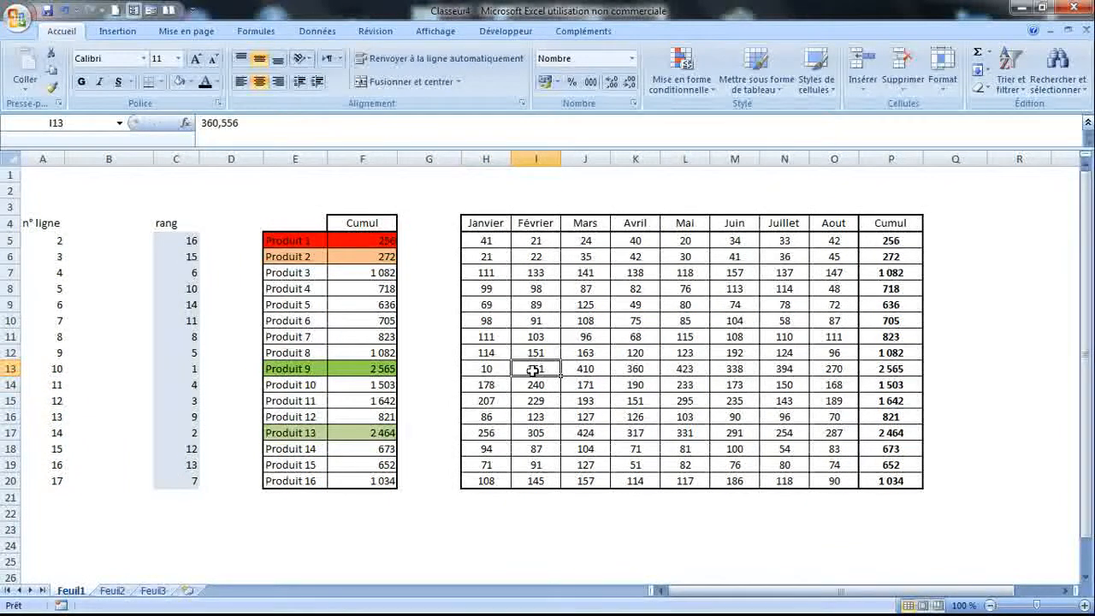
pyautogui.write('10')
pyautogui.press('Return')
pyautogui.click(581, 368)
pyautogui.click(538, 369)
pyautogui.moveTo(560, 376); pyautogui.dragTo(790, 377)
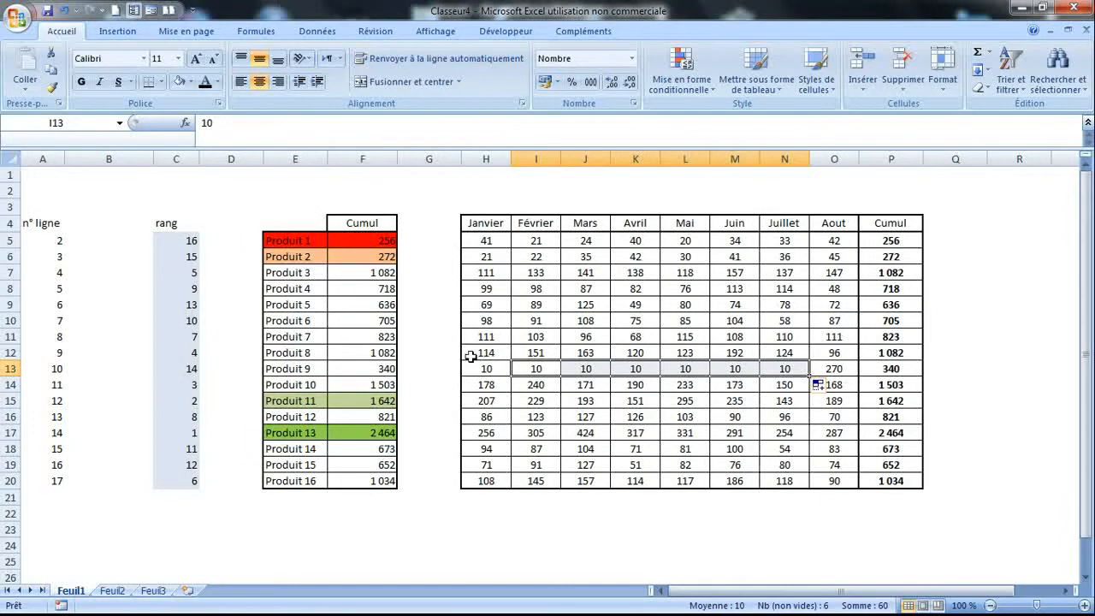
# Test the highlighting on the modified data by switching the period in F4 to Avril, Cumul and back to Avril
pyautogui.click(373, 224)
pyautogui.click(403, 223)
pyautogui.click(360, 261)
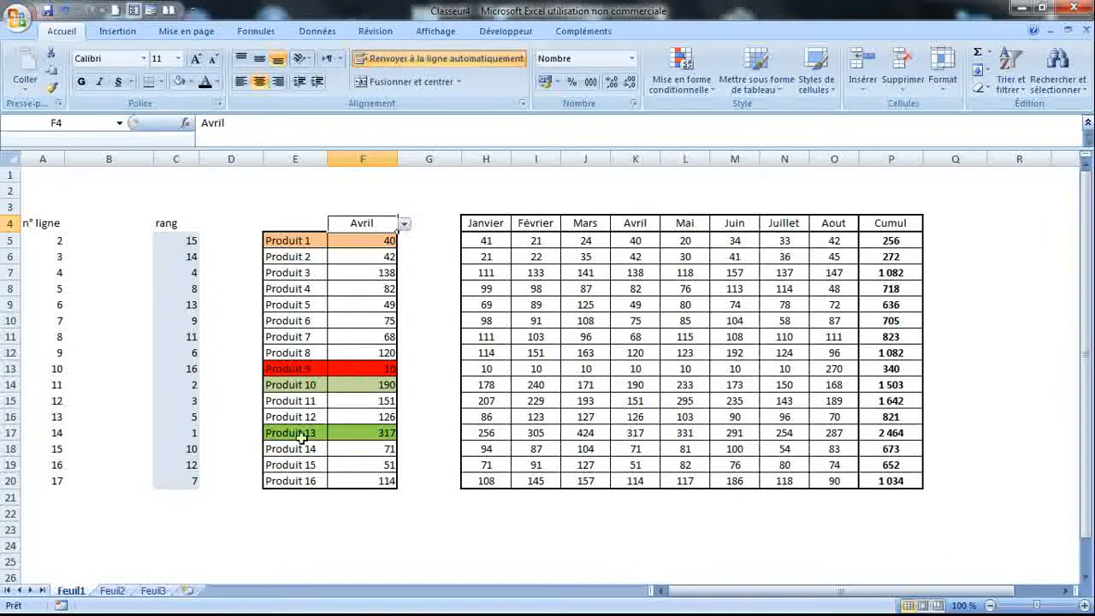
pyautogui.click(403, 223)
pyautogui.click(377, 313)
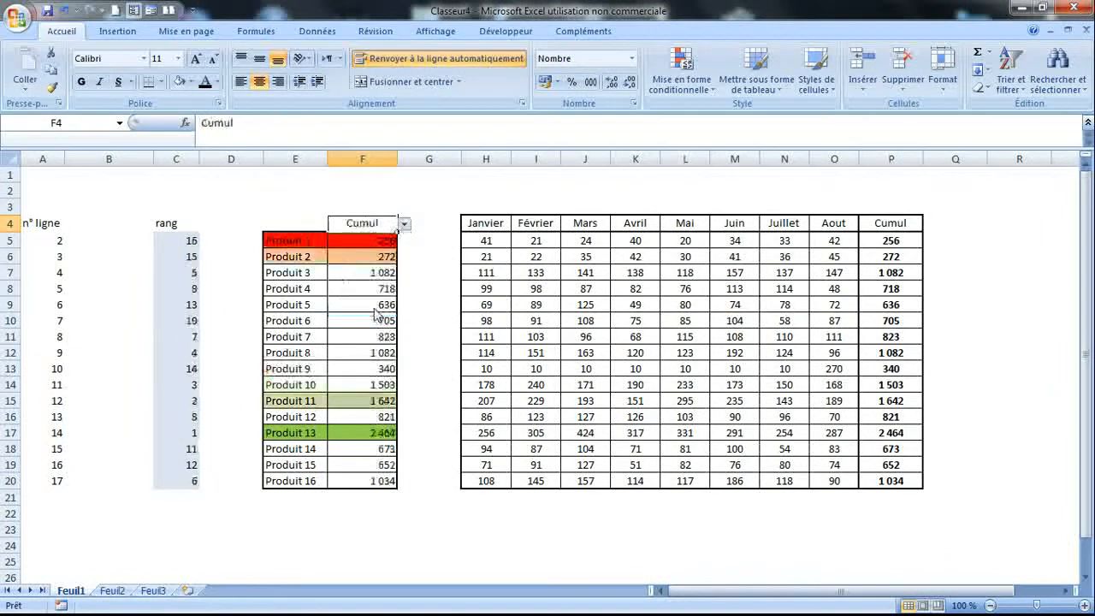
pyautogui.click(403, 223)
pyautogui.click(366, 261)
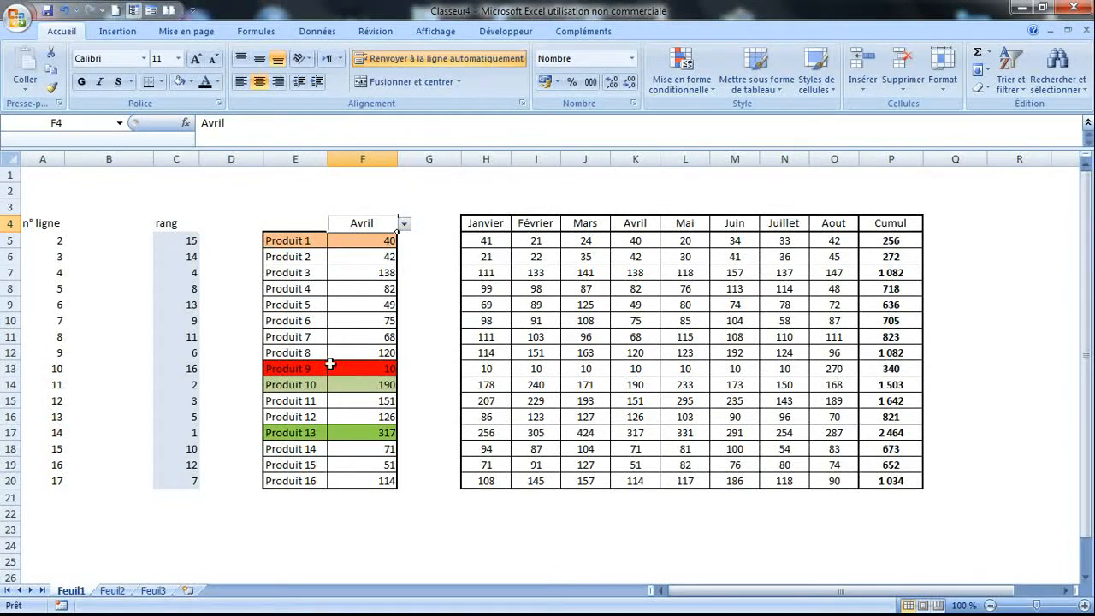
pyautogui.moveTo(304, 369); pyautogui.dragTo(366, 368)
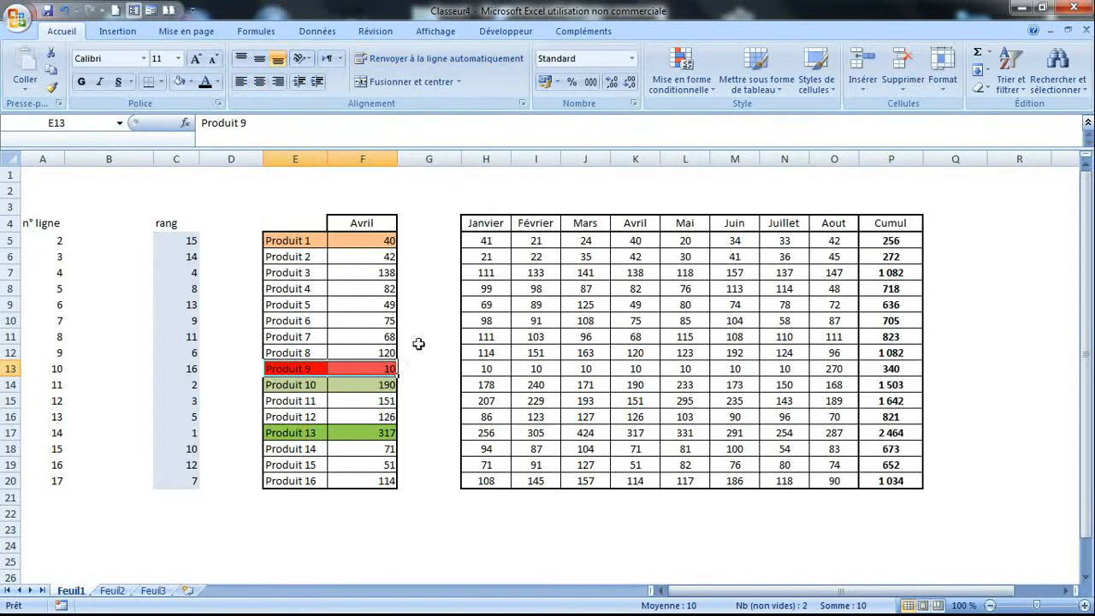
pyautogui.click(395, 208)
pyautogui.click(318, 190)
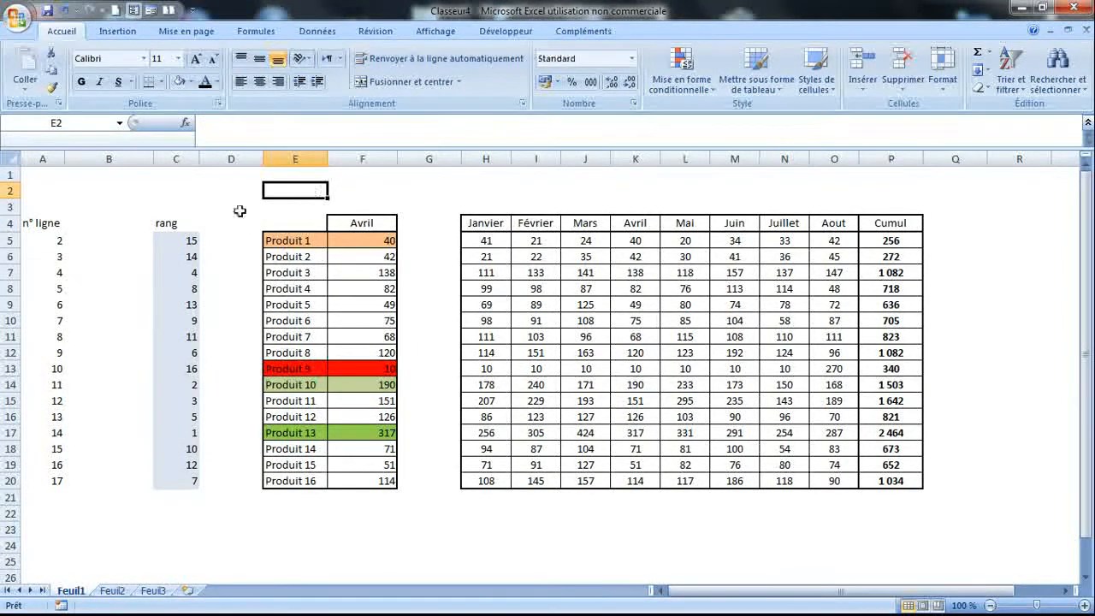
pyautogui.click(240, 208)
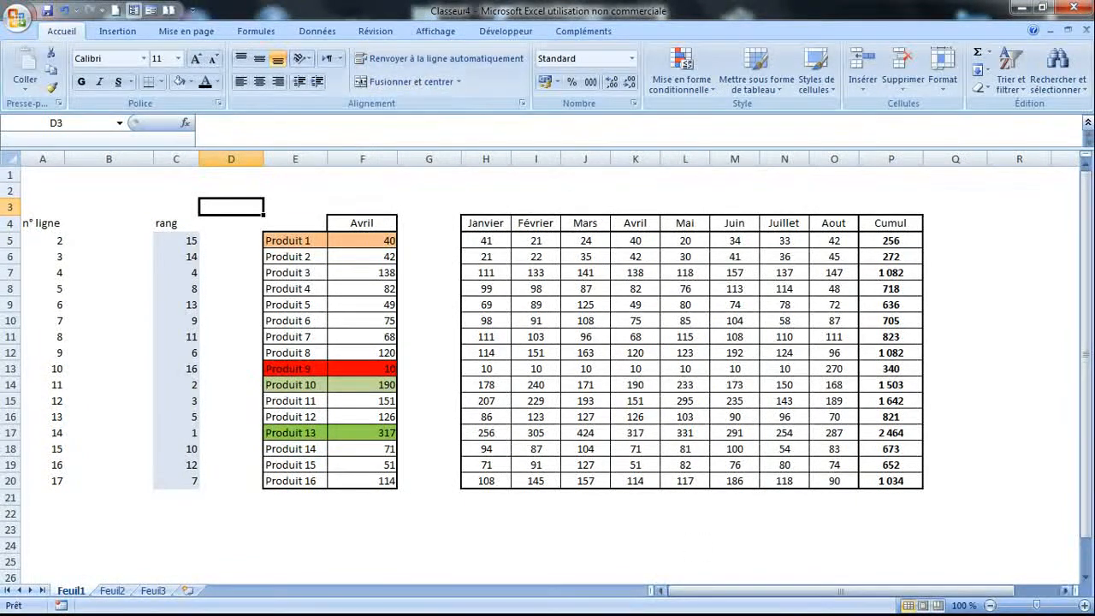
pyautogui.moveTo(782, 603)
pyautogui.click(967, 600)
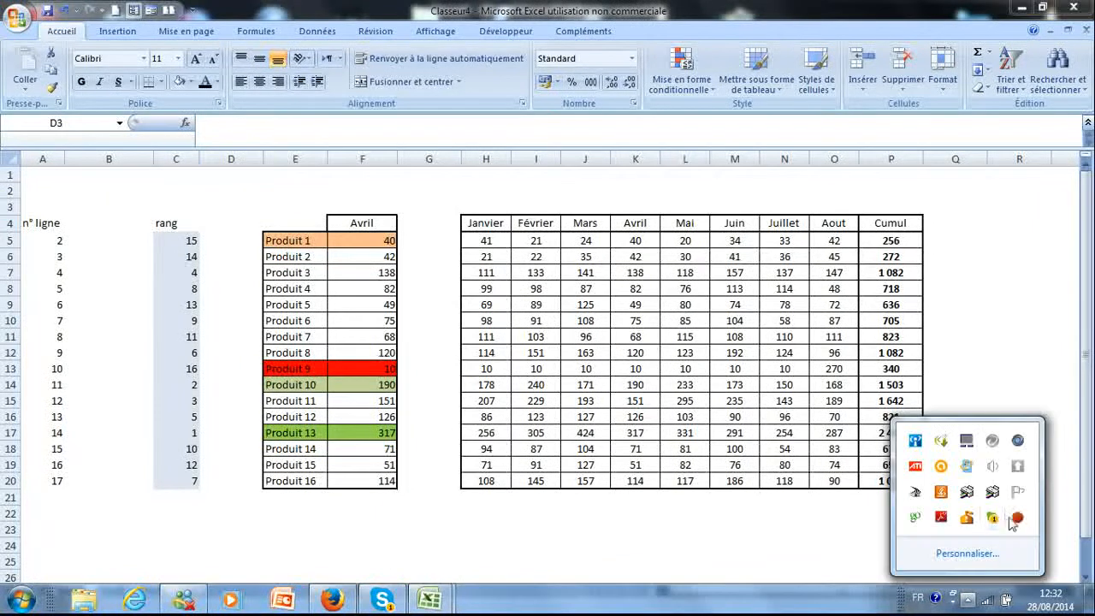